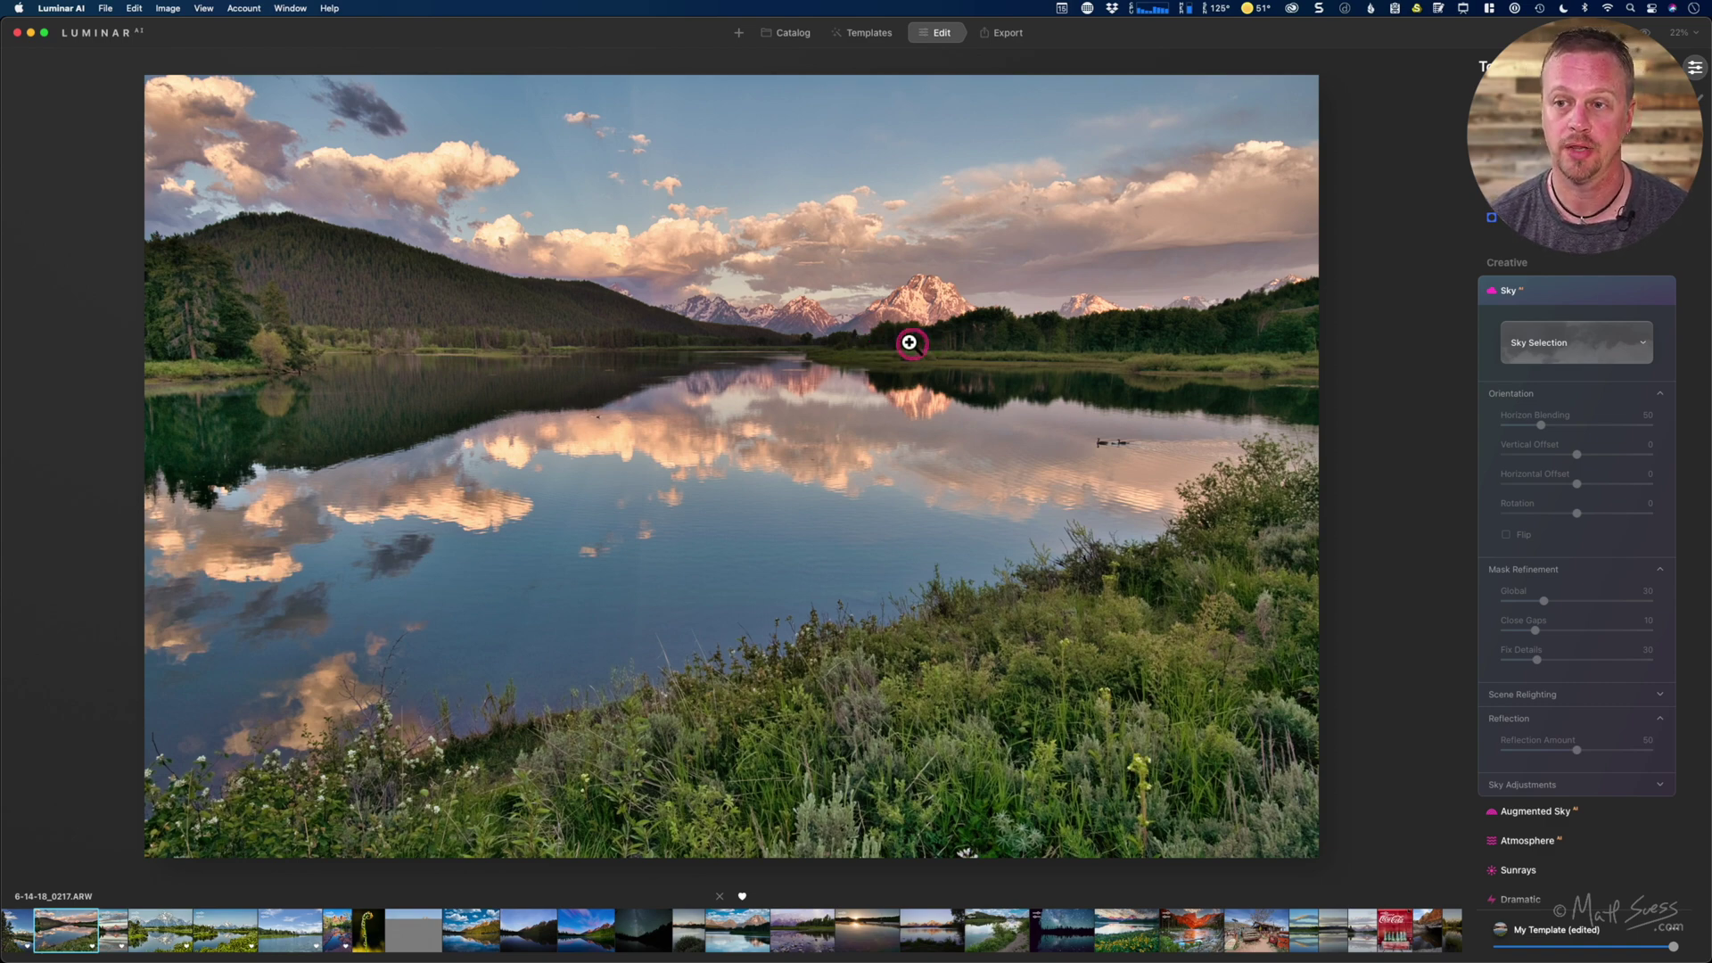
{"action": "left_click", "coordinate": [829, 371]}
{"action": "left_click", "coordinate": [860, 360]}
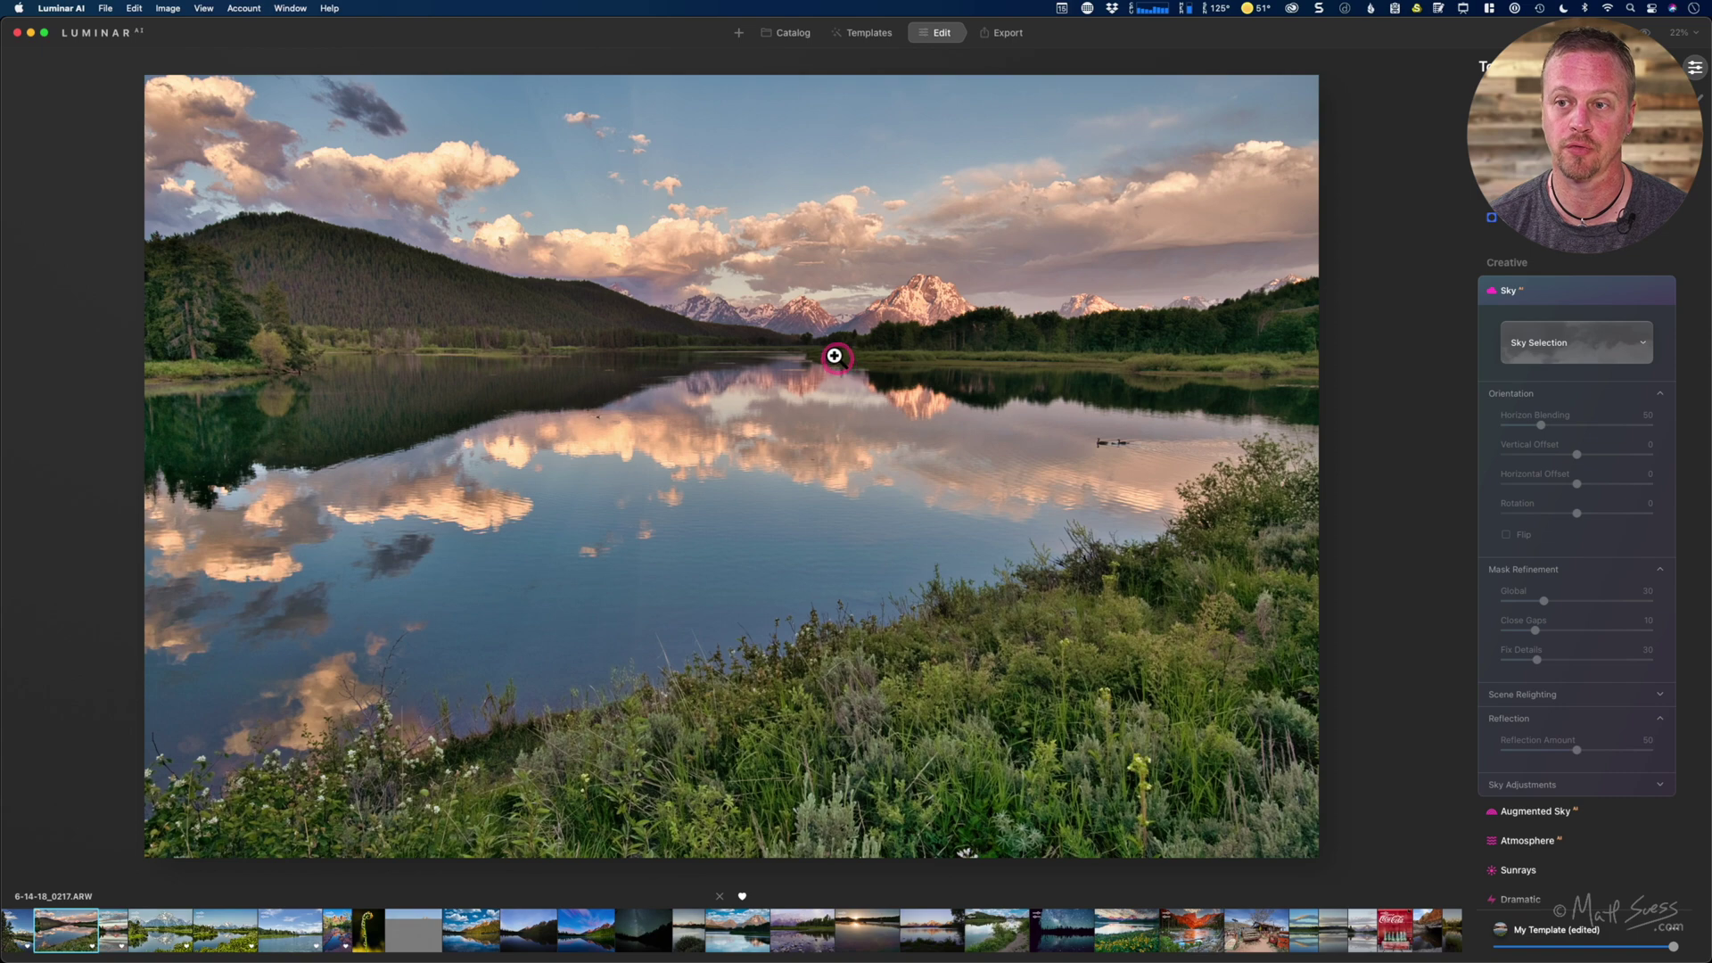
{"action": "left_click", "coordinate": [835, 358]}
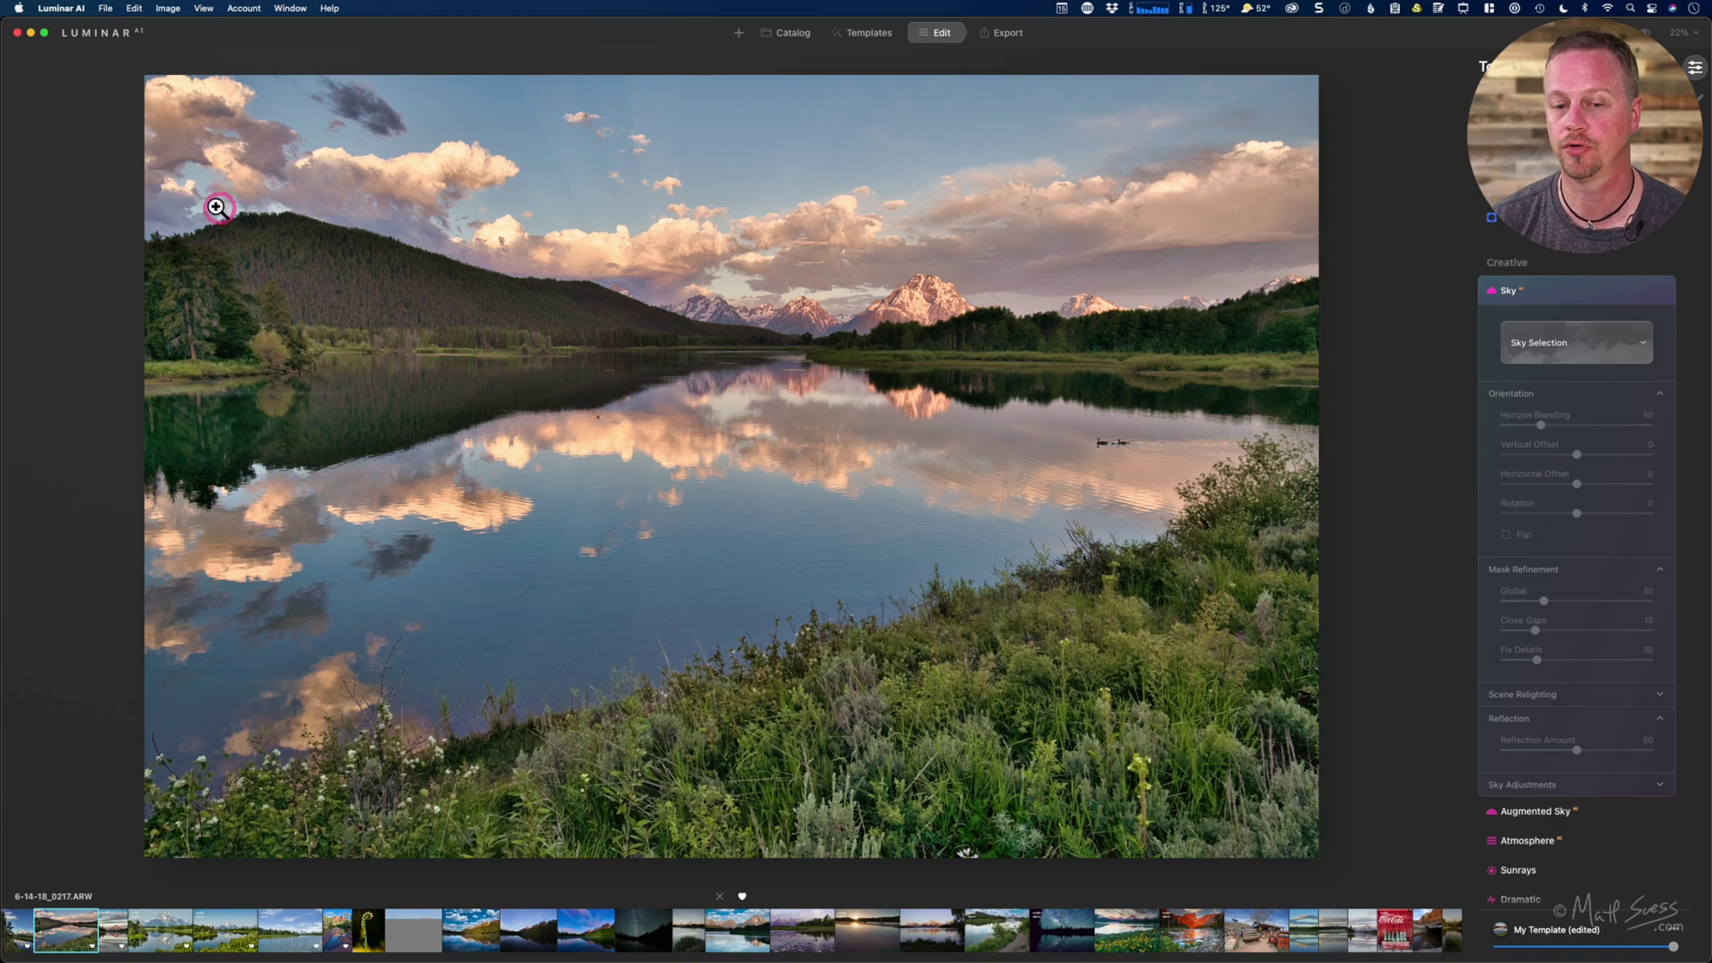
Step: Load 7-13-15_0213.ARW, the vertical mountain-reflection photo, from the filmstrip
{"action": "left_click", "coordinate": [112, 932]}
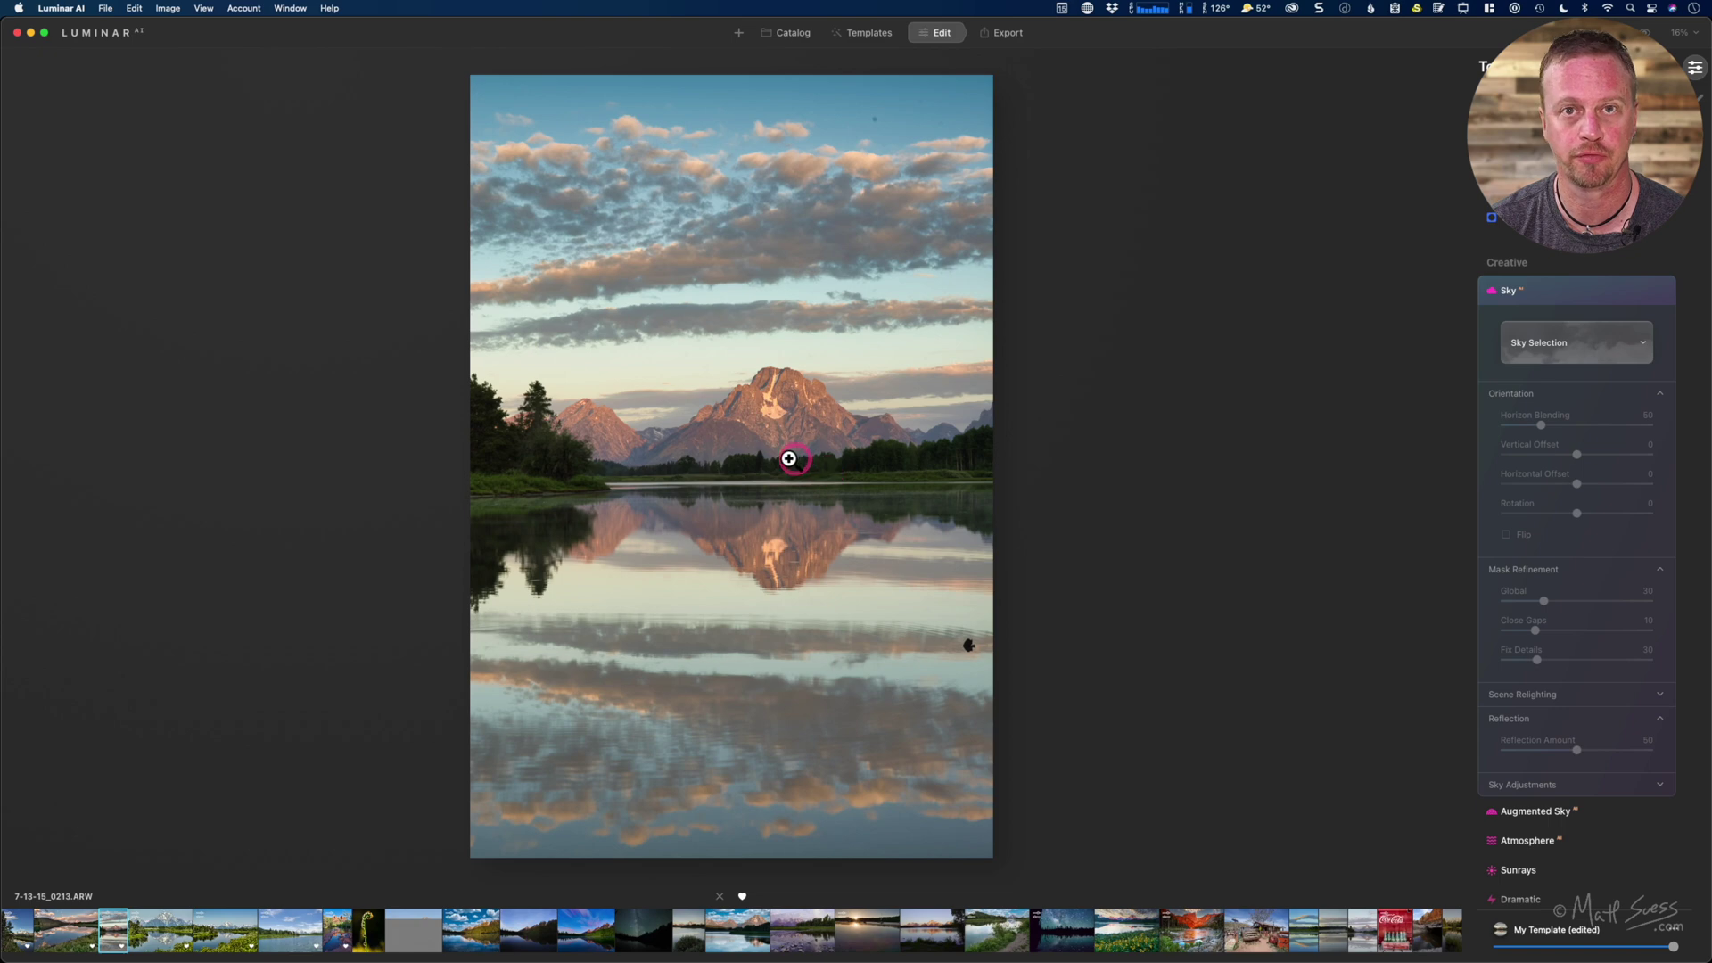
Step: Open 7-15-14_0178.ARW and enable the Sky tool with the Blue Sky 2 sky
{"action": "left_click", "coordinate": [222, 937]}
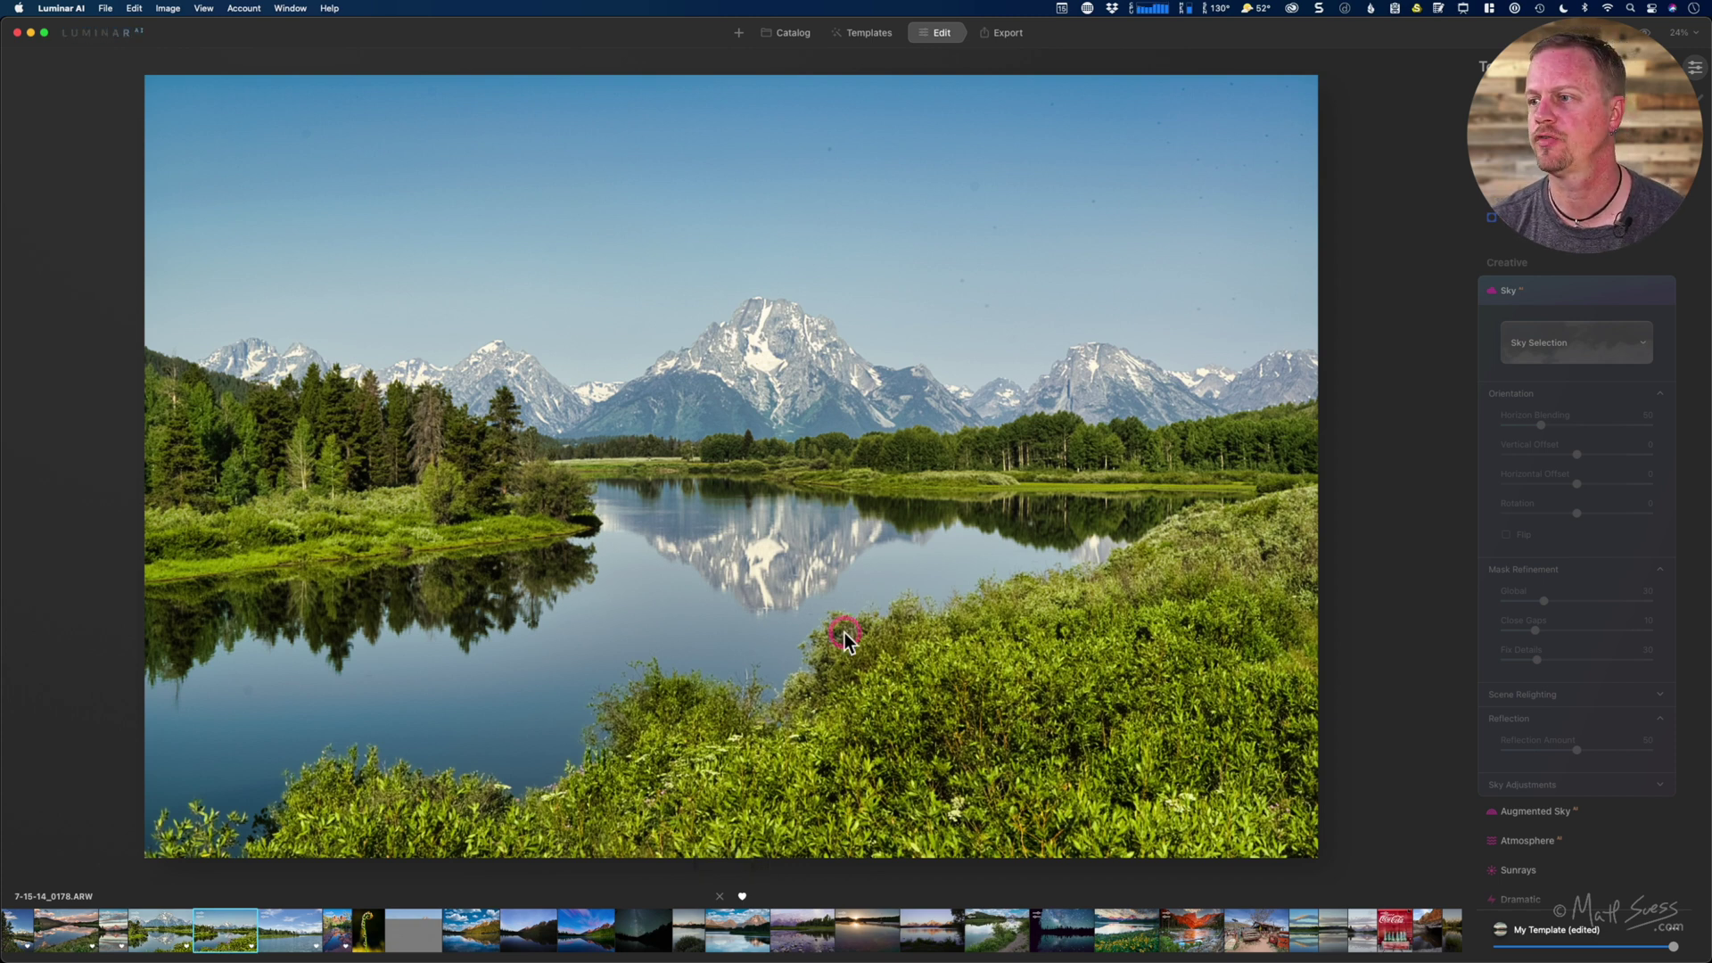
{"action": "left_click", "coordinate": [1579, 303]}
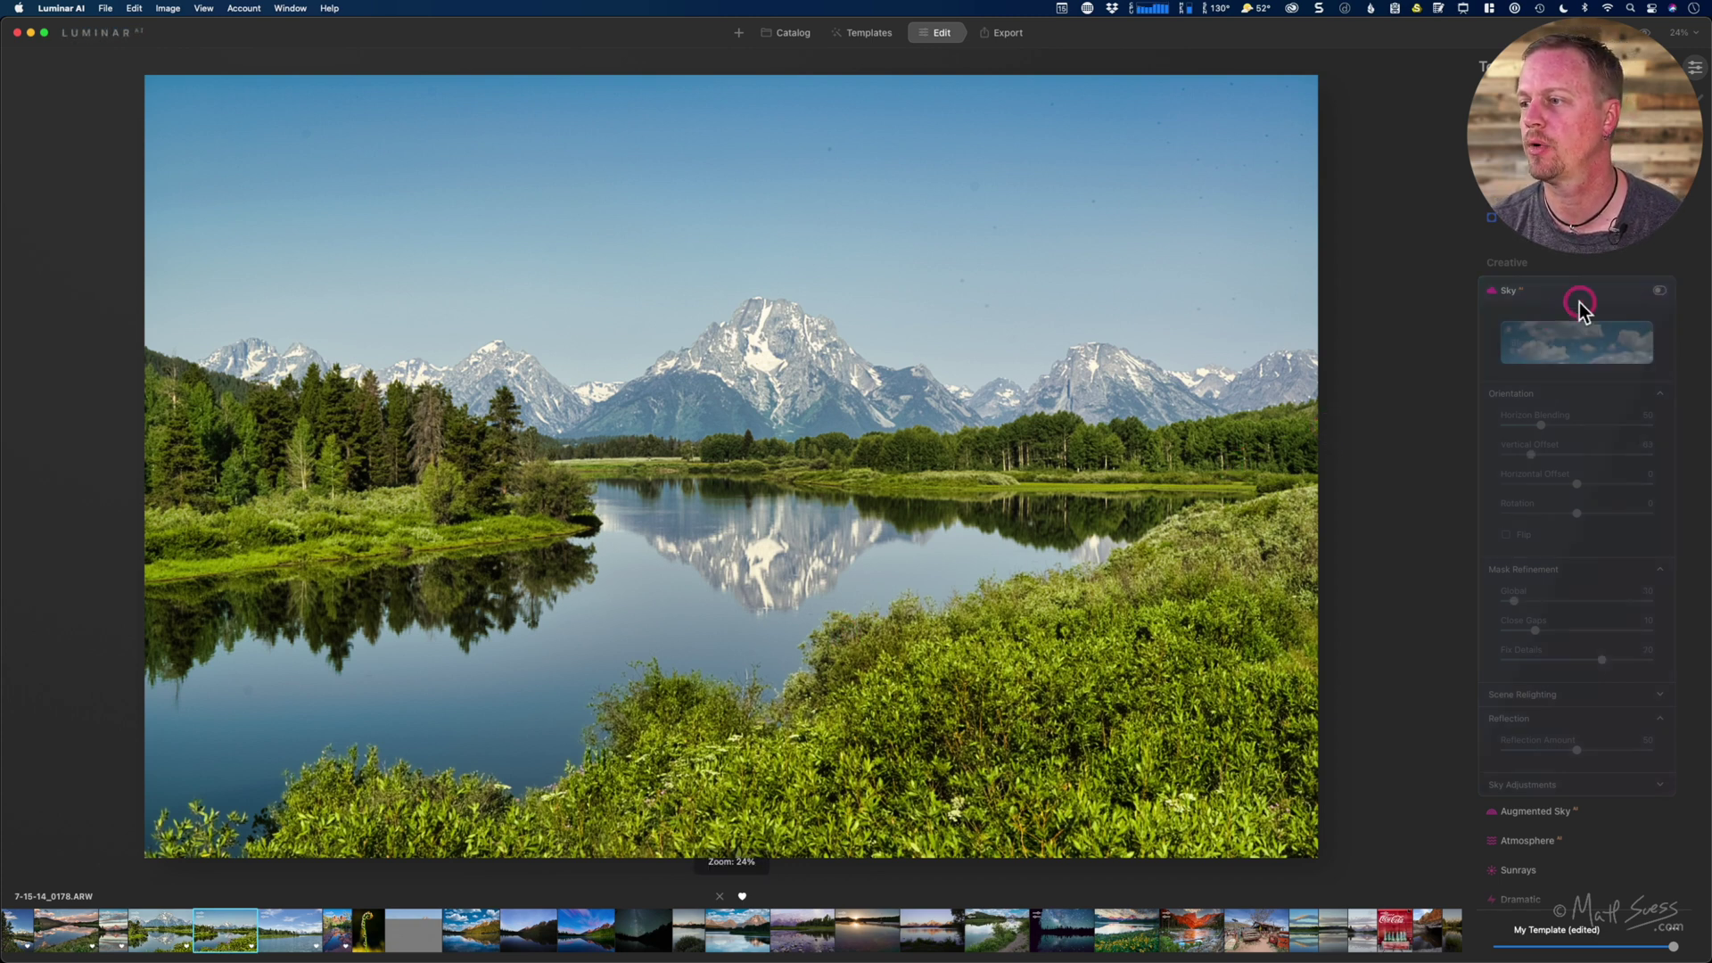
{"action": "left_click", "coordinate": [1659, 291]}
{"action": "left_click", "coordinate": [1615, 339]}
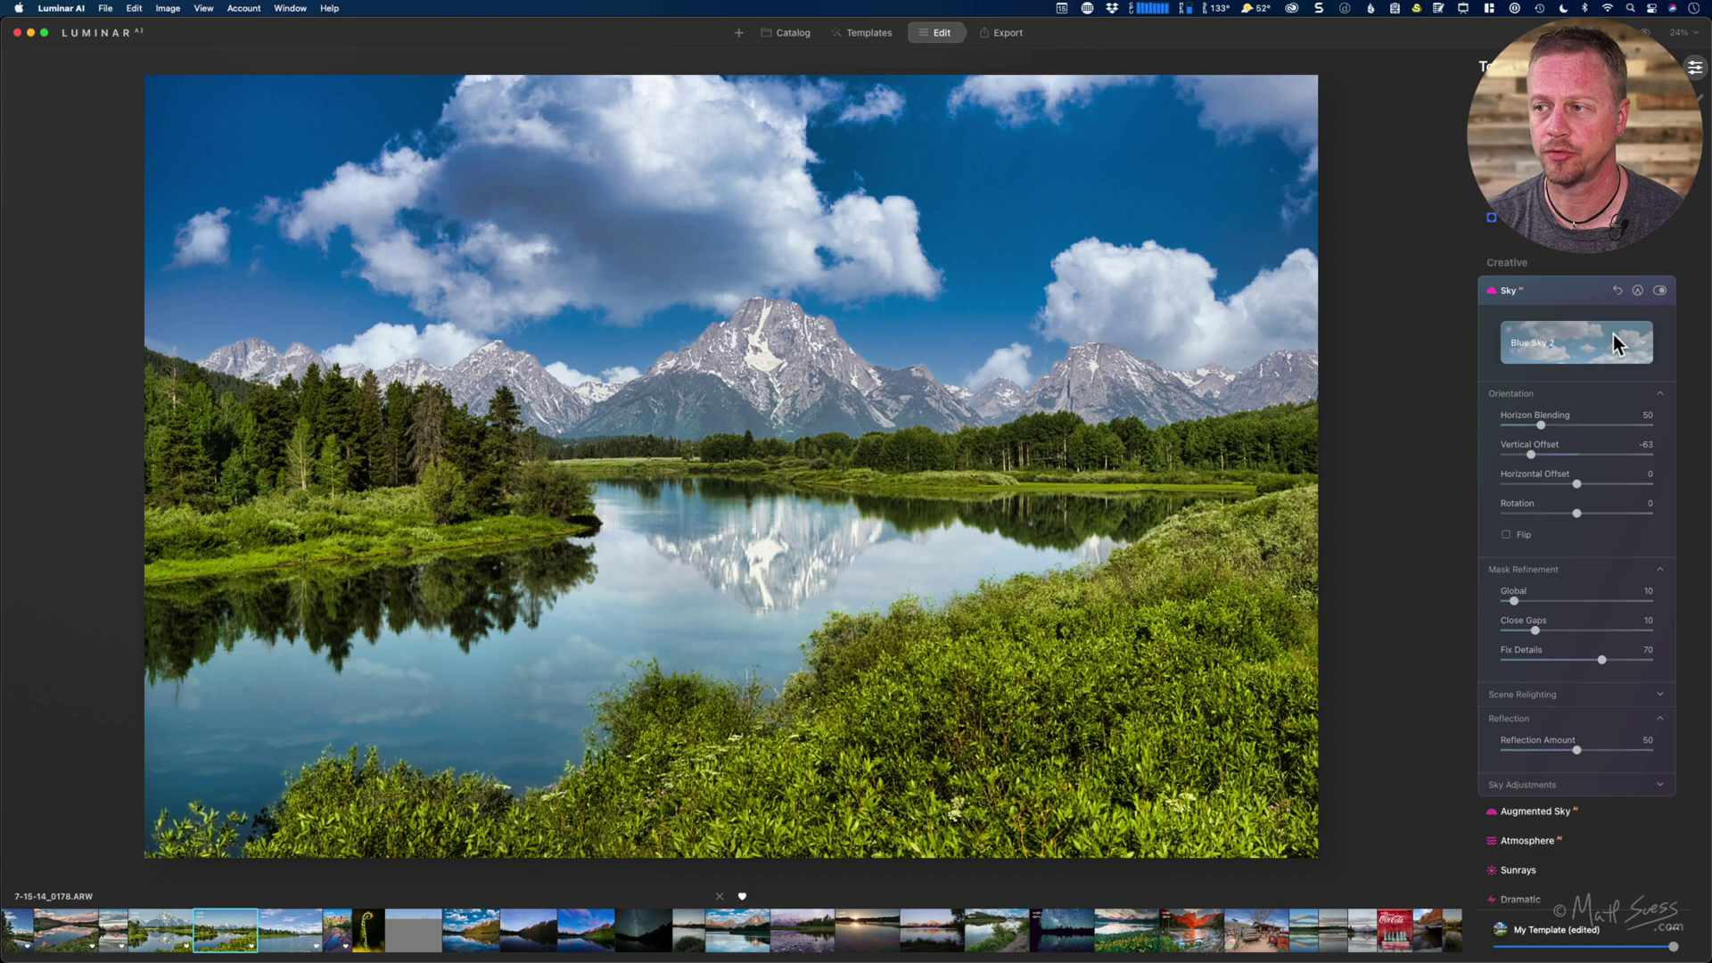
Step: Reset the Blue Sky 2 Vertical Offset to 0, leaving the lake reflection at Reflection Amount 50
{"action": "left_click", "coordinate": [1532, 454]}
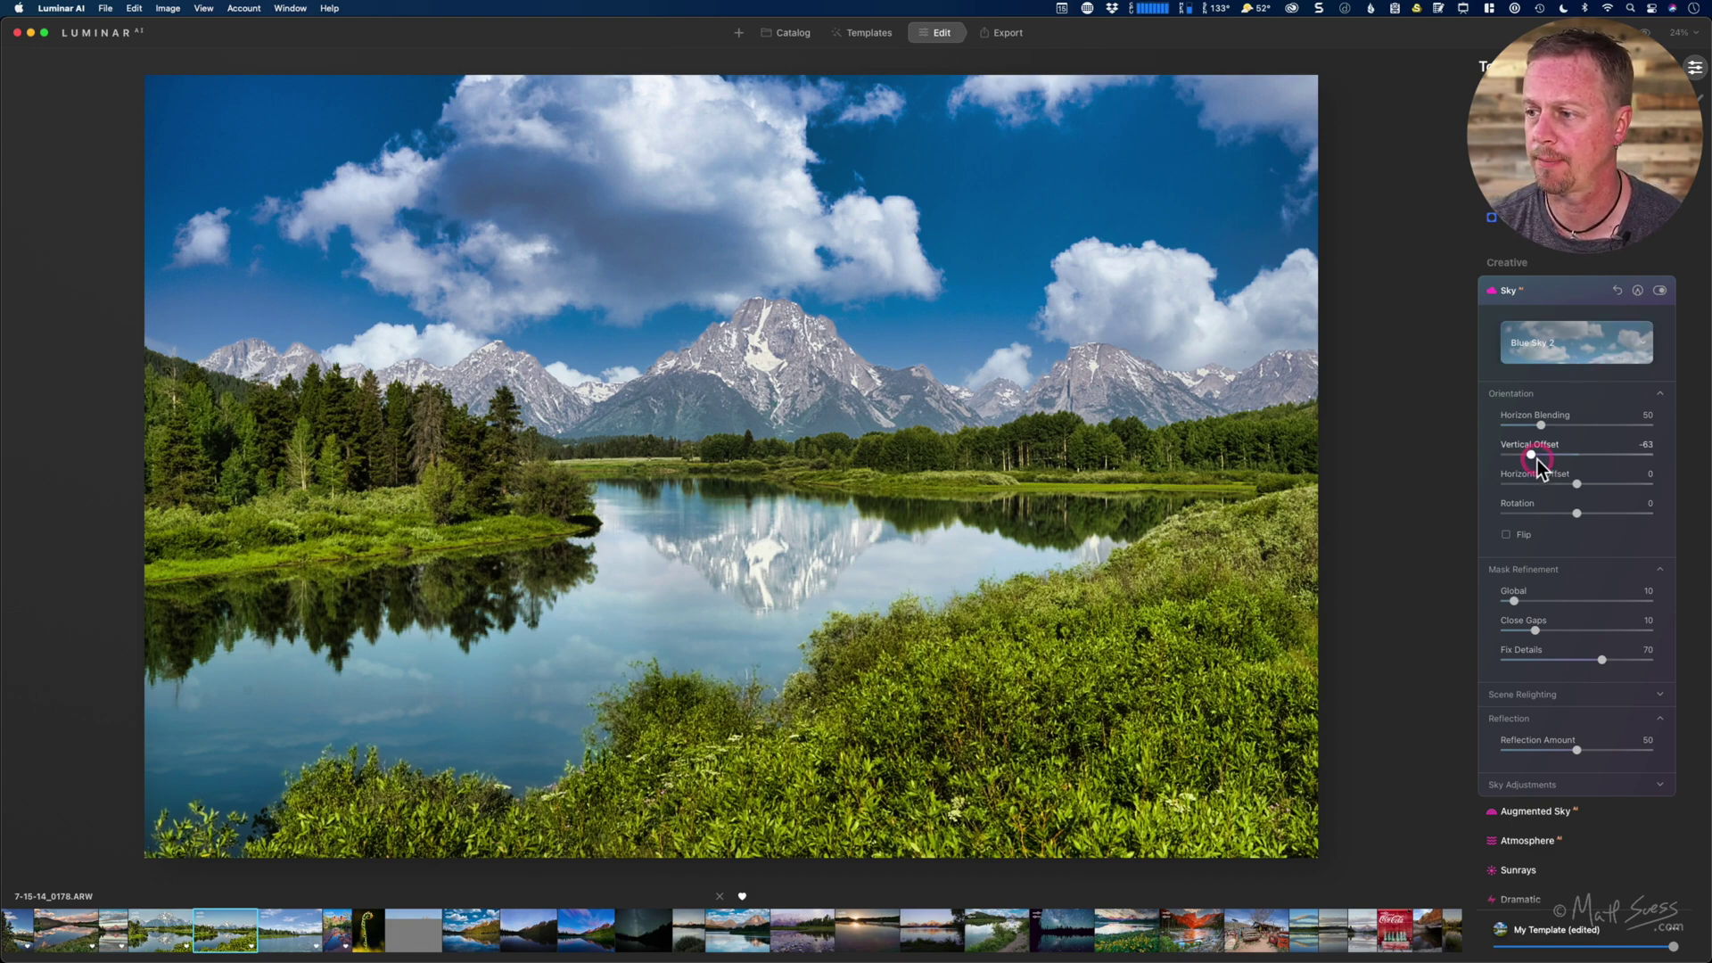
{"action": "double_click", "coordinate": [1531, 454]}
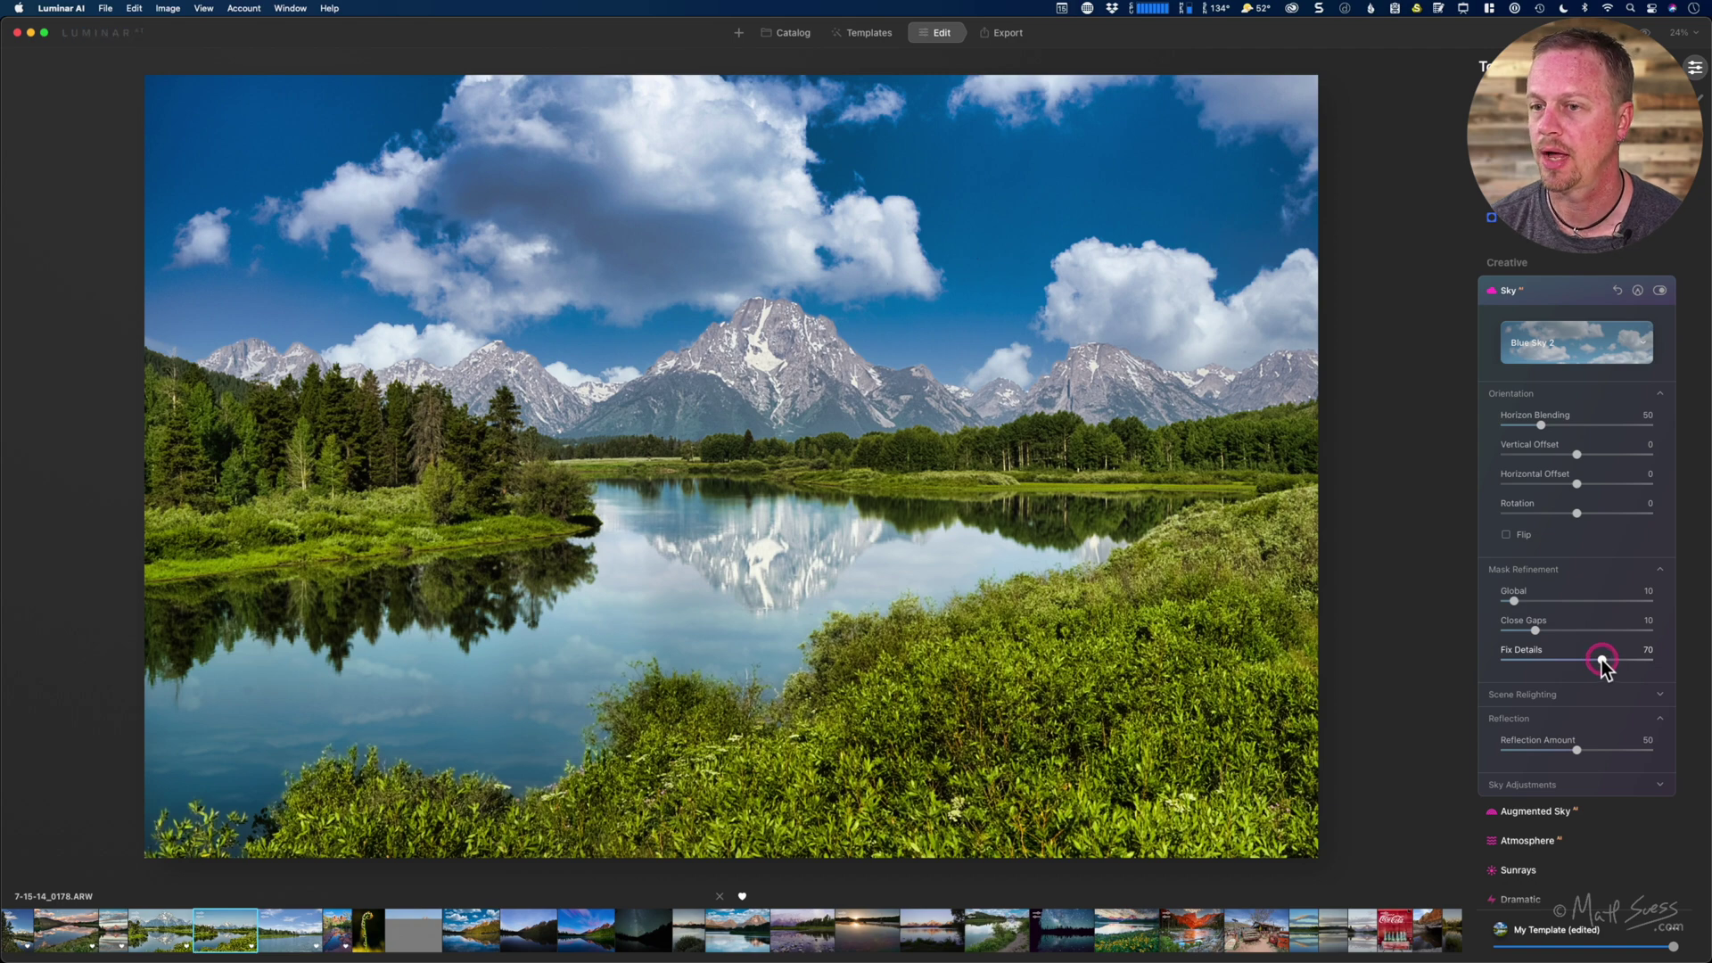
{"action": "left_click", "coordinate": [1551, 423]}
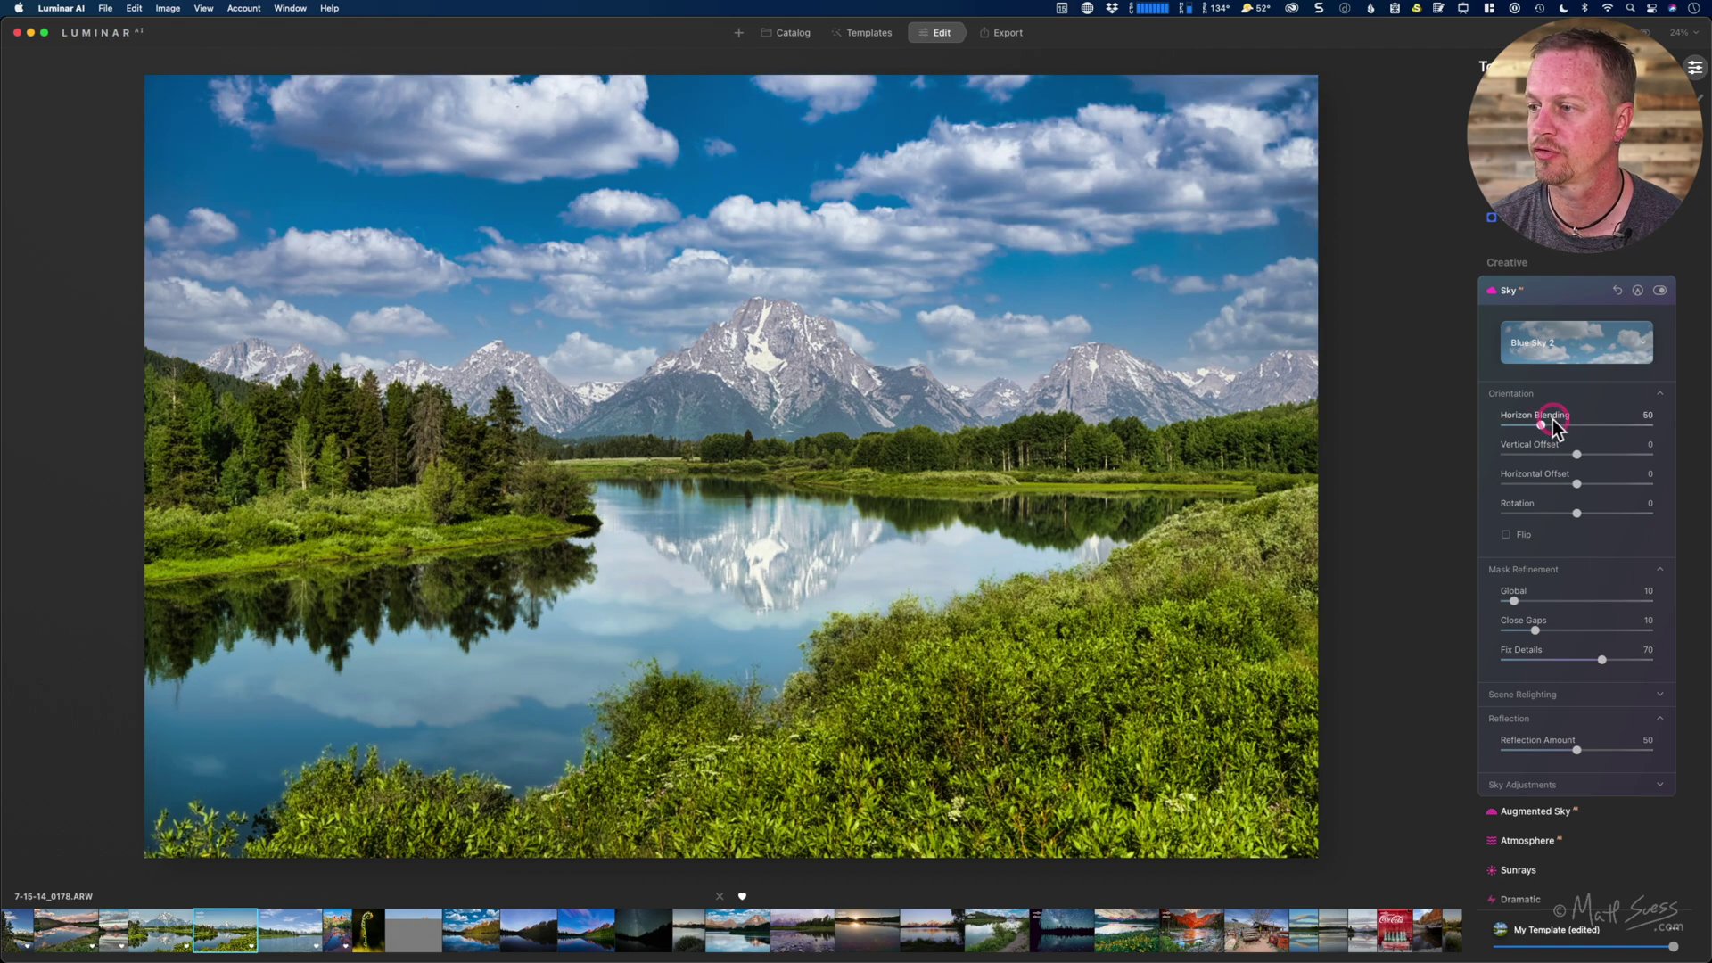
{"action": "left_click", "coordinate": [1576, 751]}
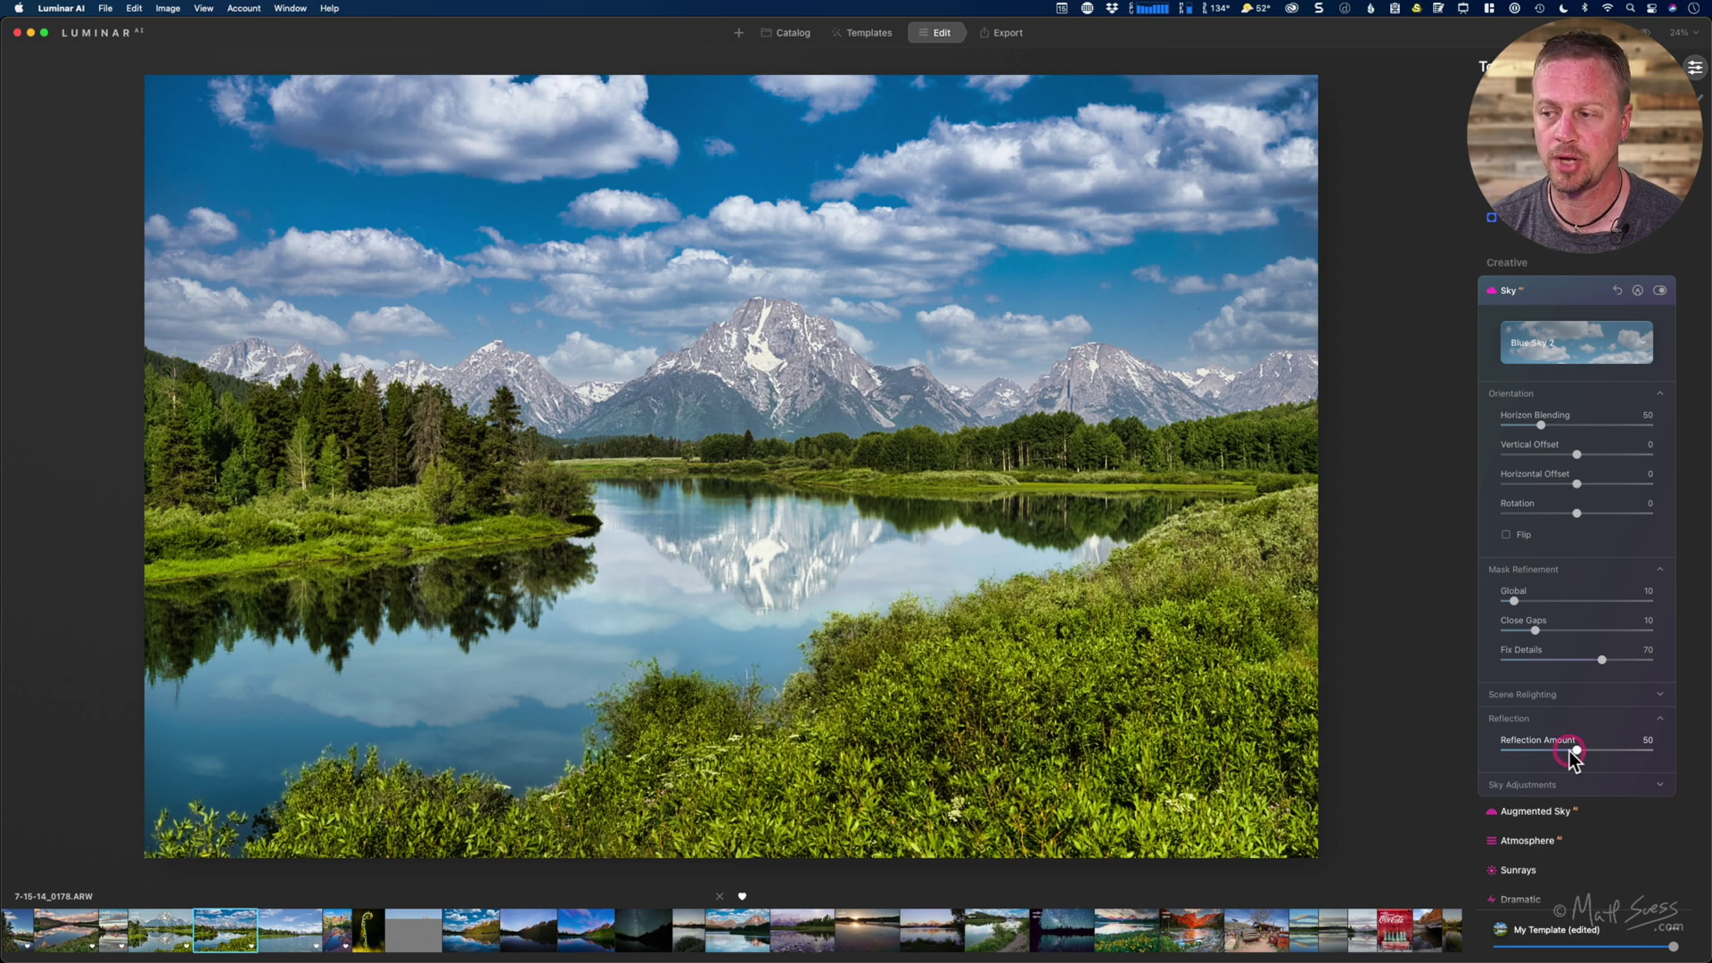
{"action": "left_click", "coordinate": [1578, 750]}
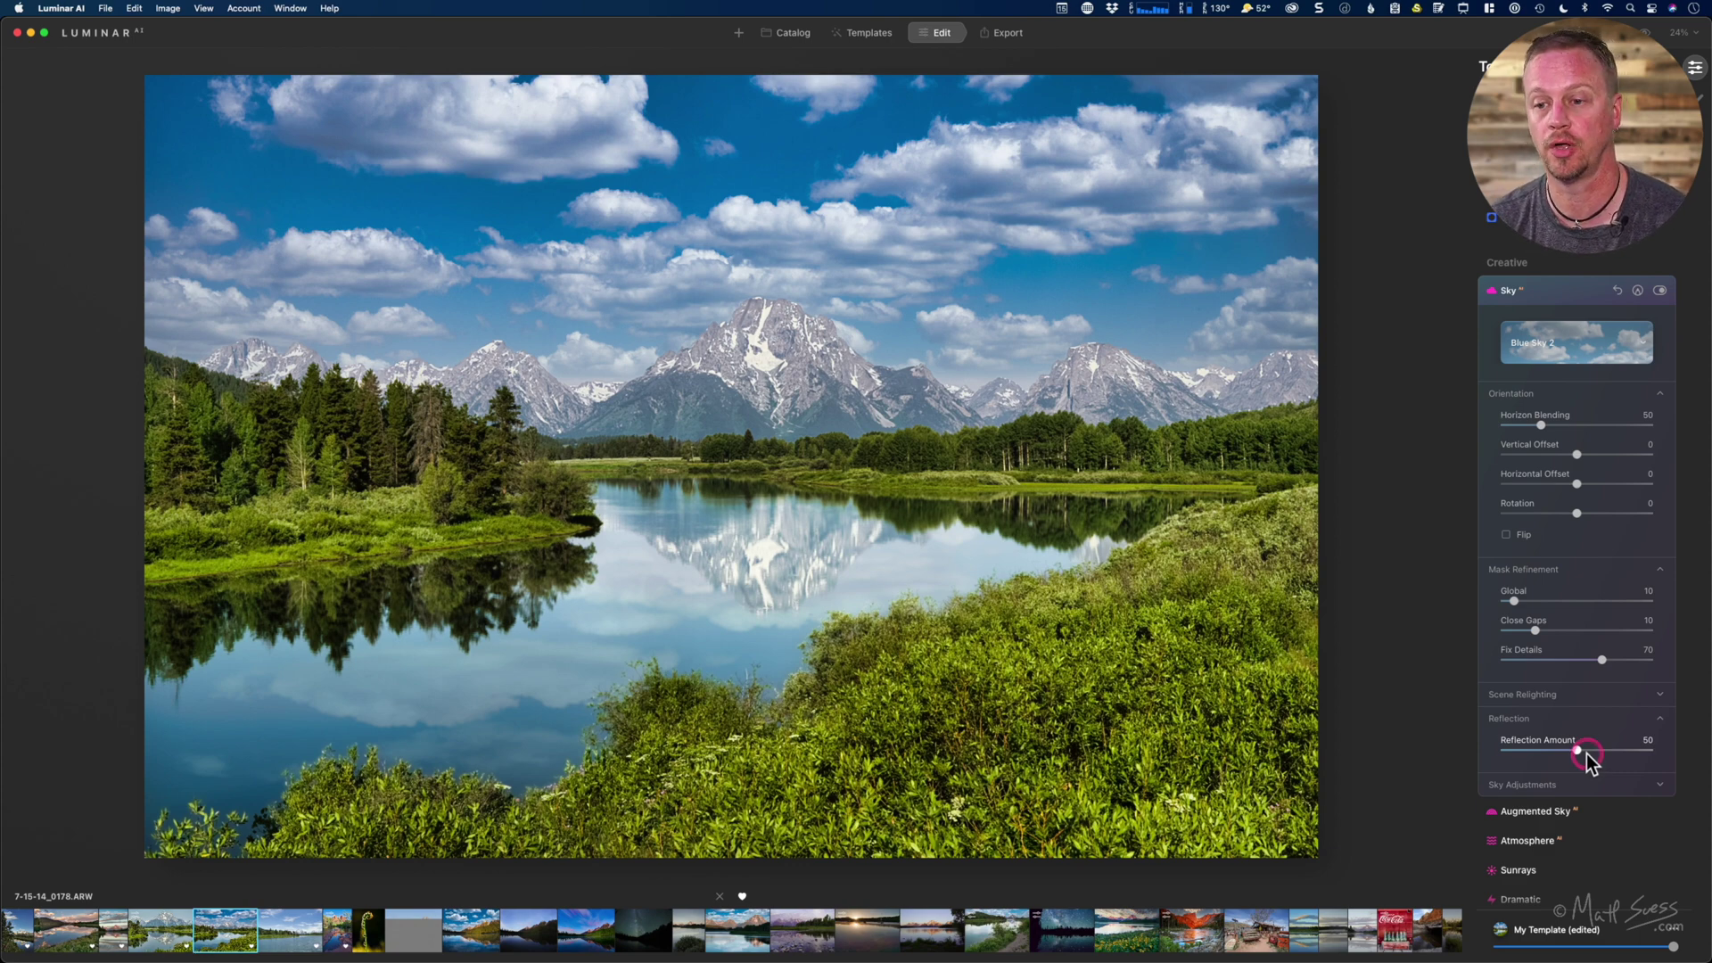
{"action": "left_click", "coordinate": [1600, 561]}
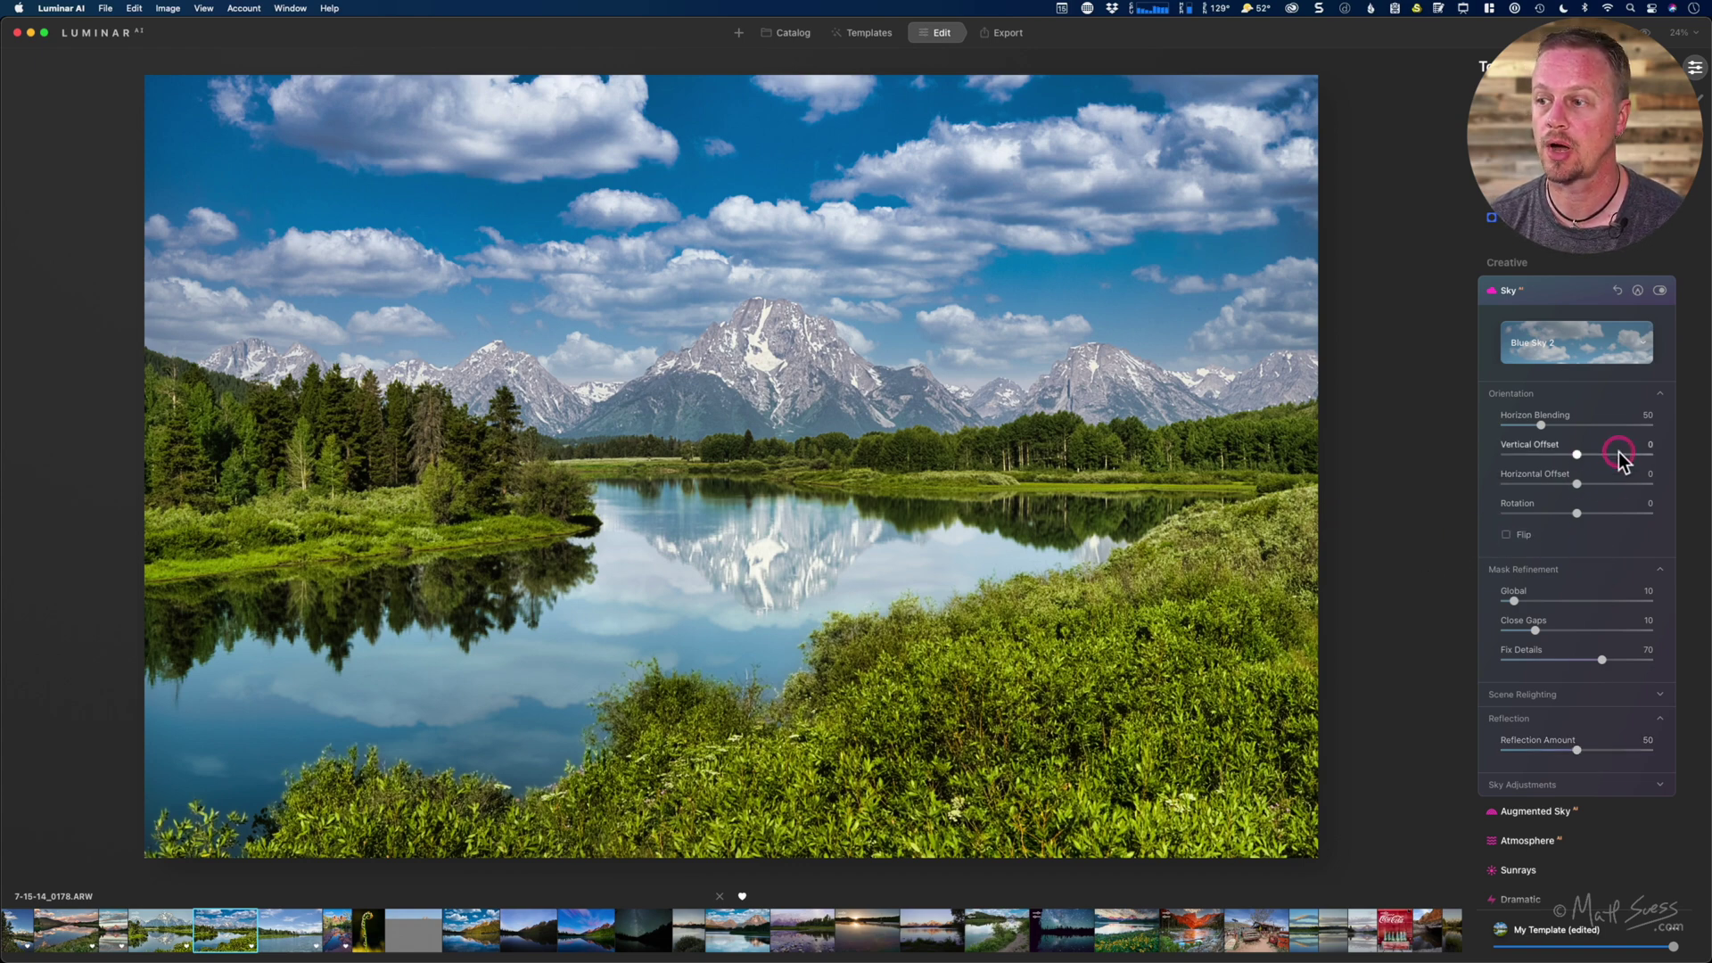
{"action": "left_click", "coordinate": [1577, 456]}
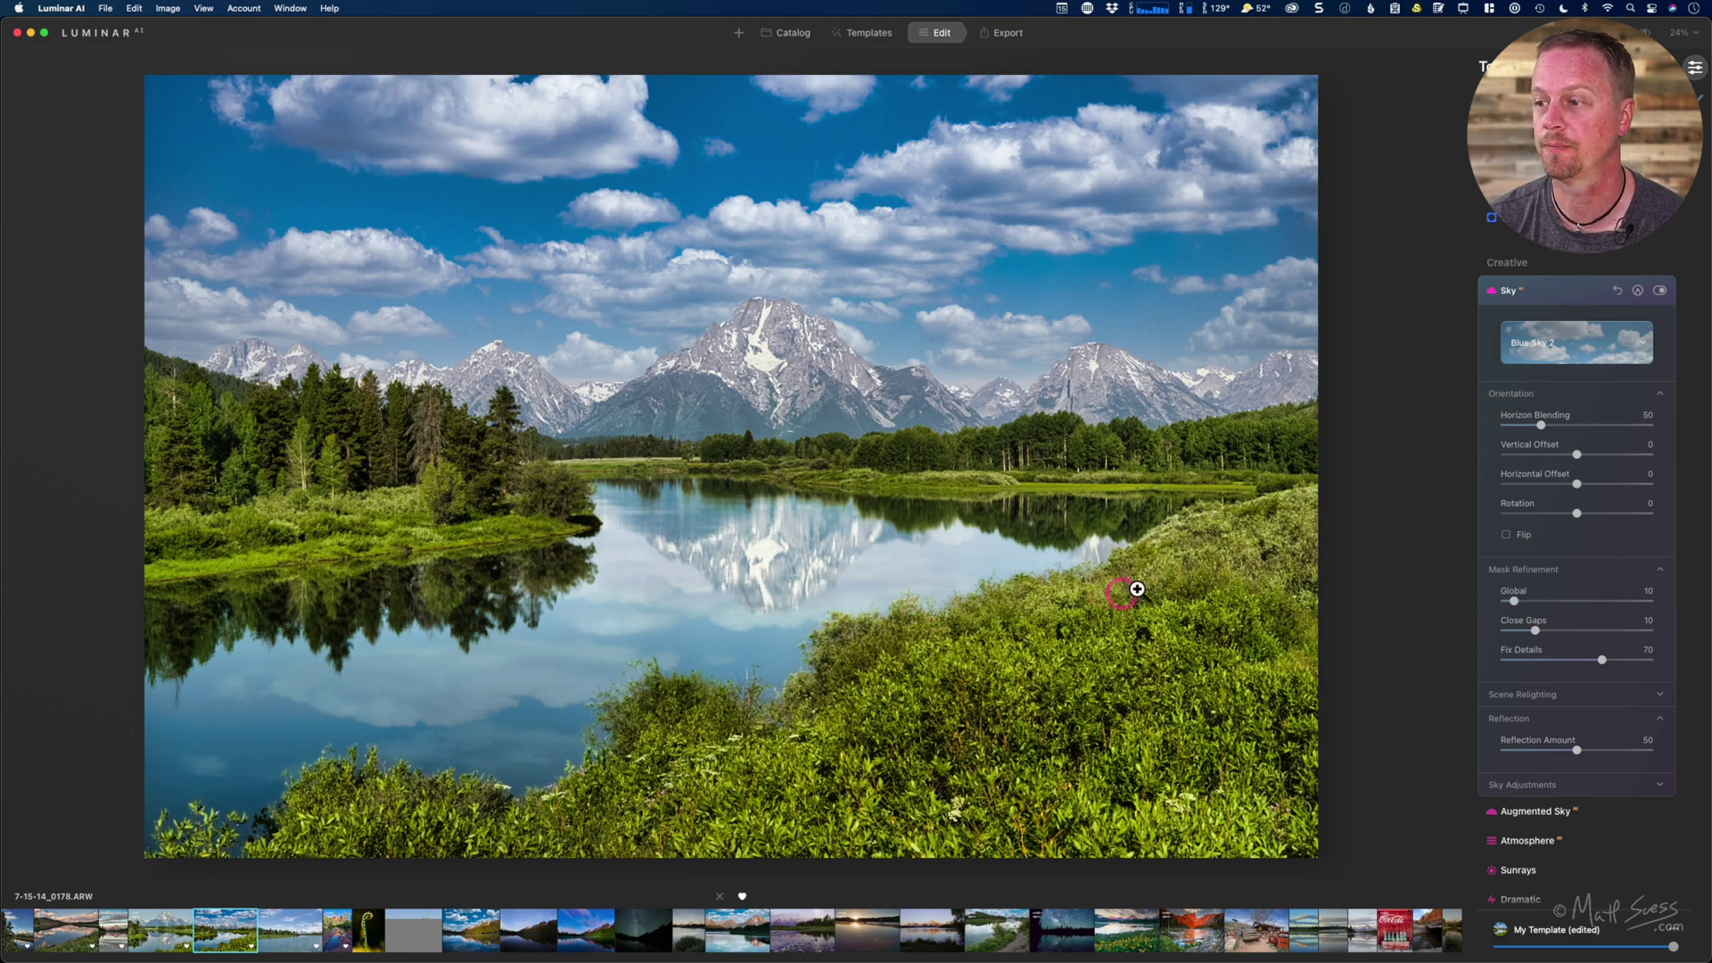
Step: Move the Blue Sky 2 sky to a Vertical Offset of -52
{"action": "left_click_drag", "start_coordinate": [1567, 455], "coordinate": [1556, 457]}
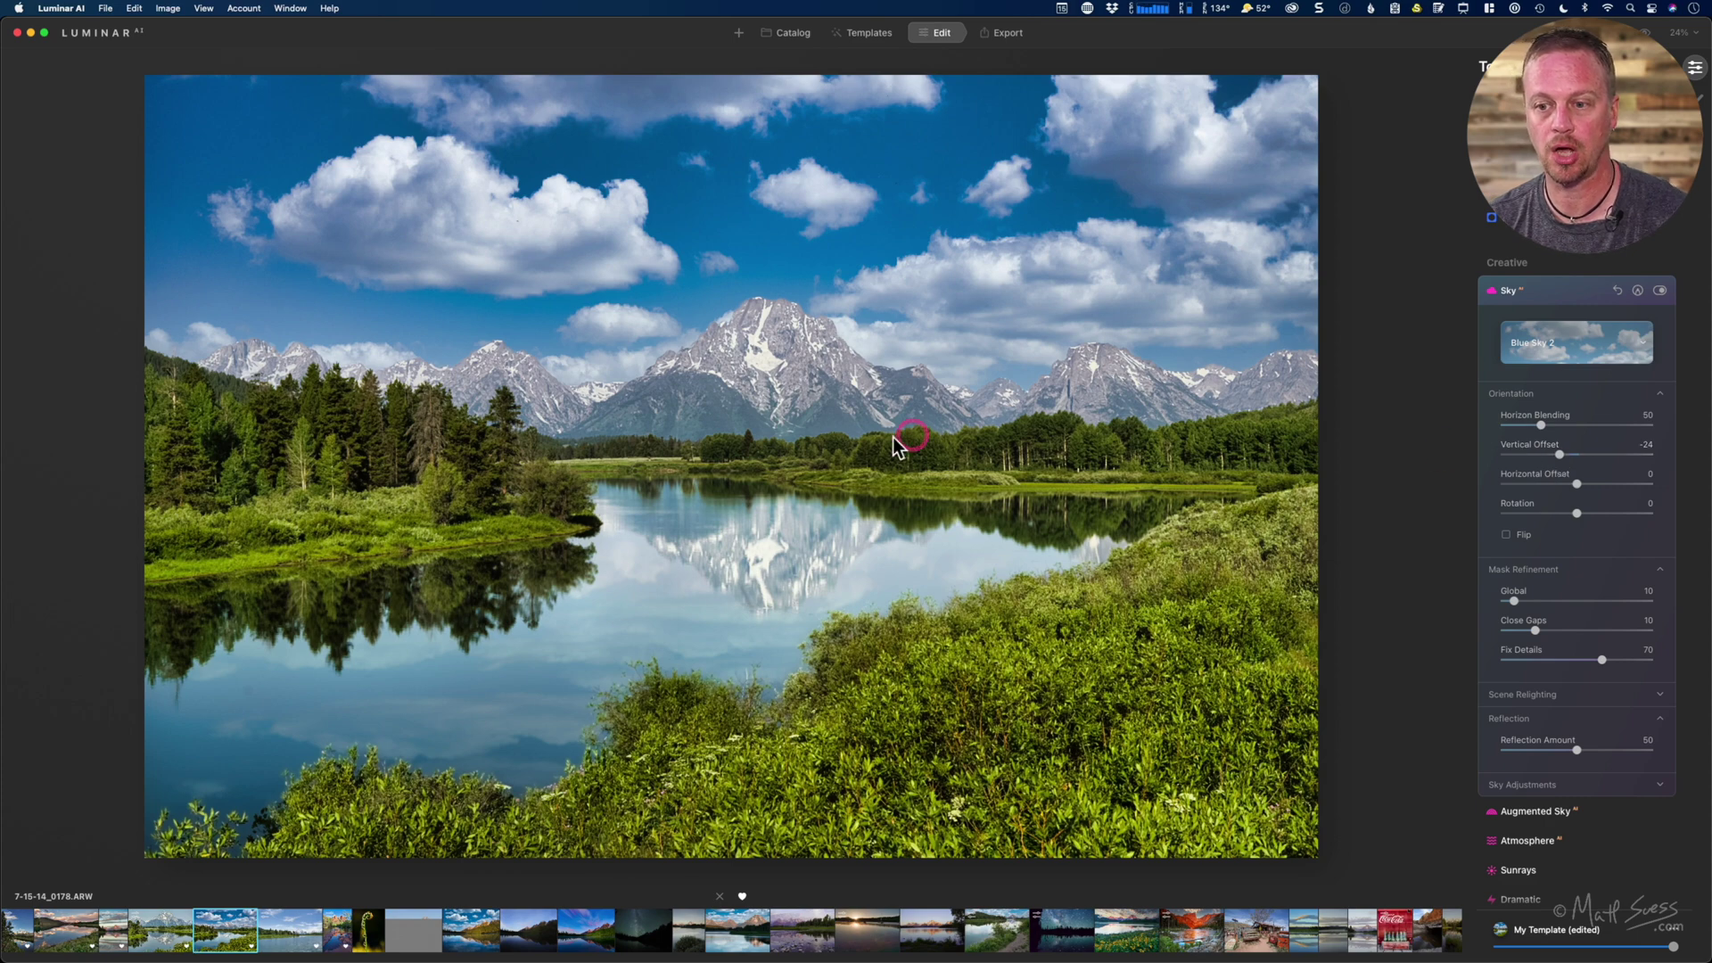
{"action": "left_click", "coordinate": [760, 624]}
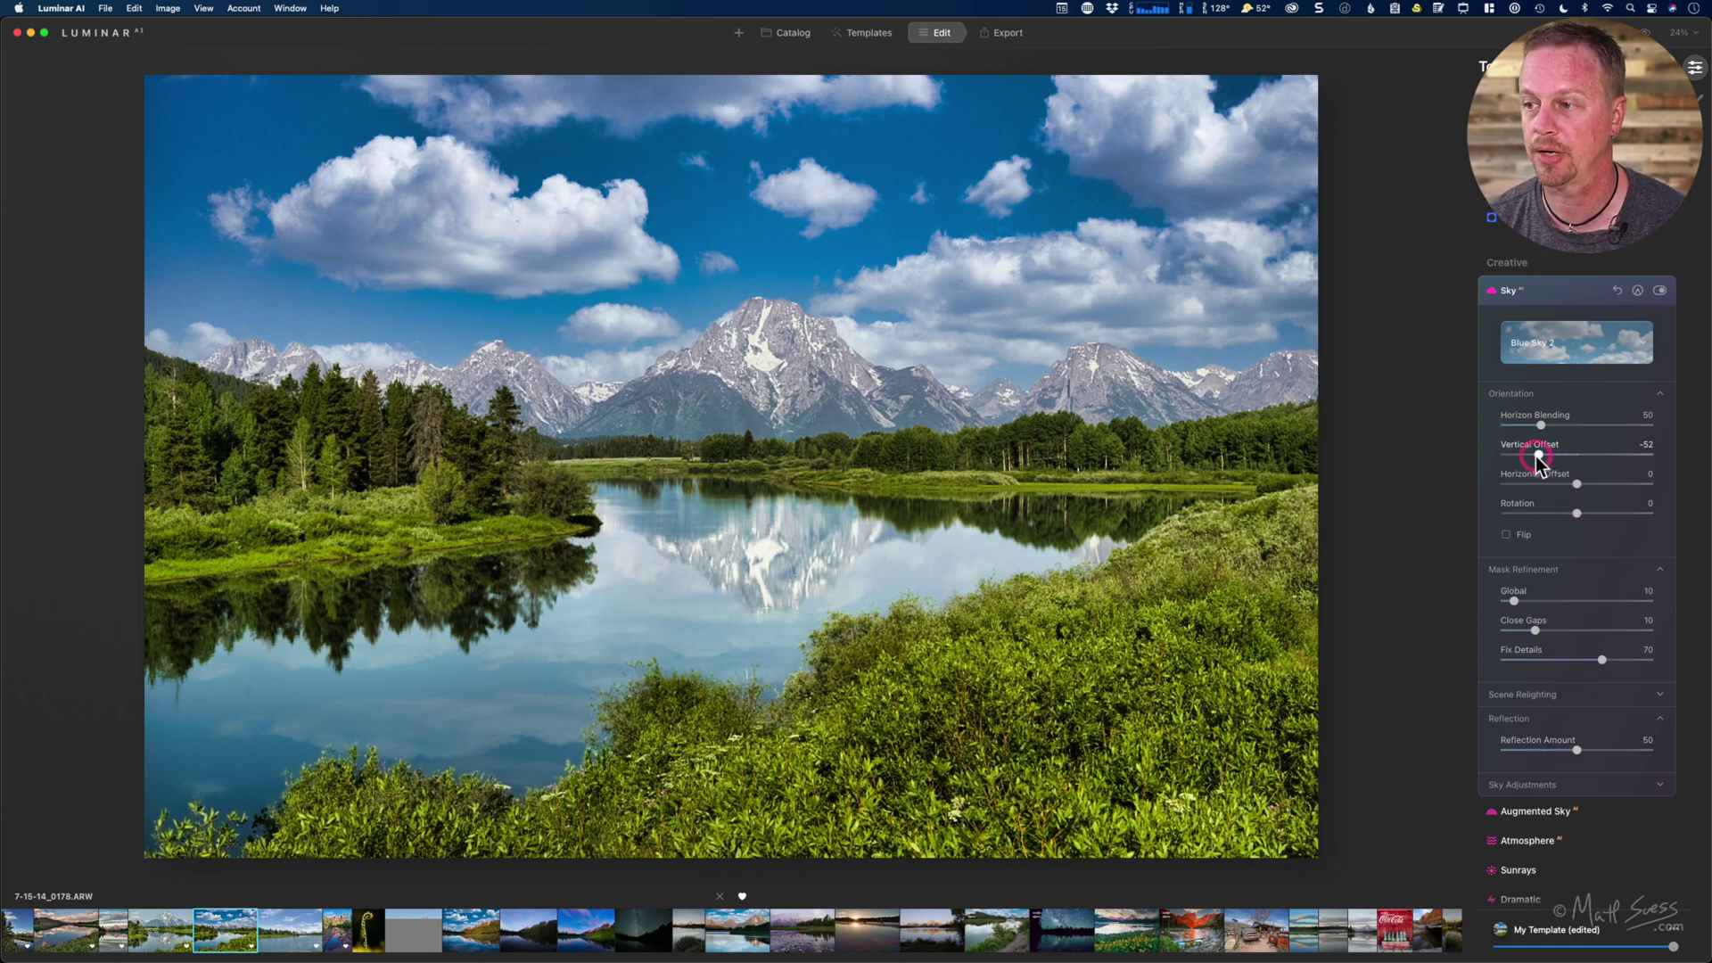
{"action": "left_click_drag", "start_coordinate": [1536, 457], "coordinate": [1522, 456]}
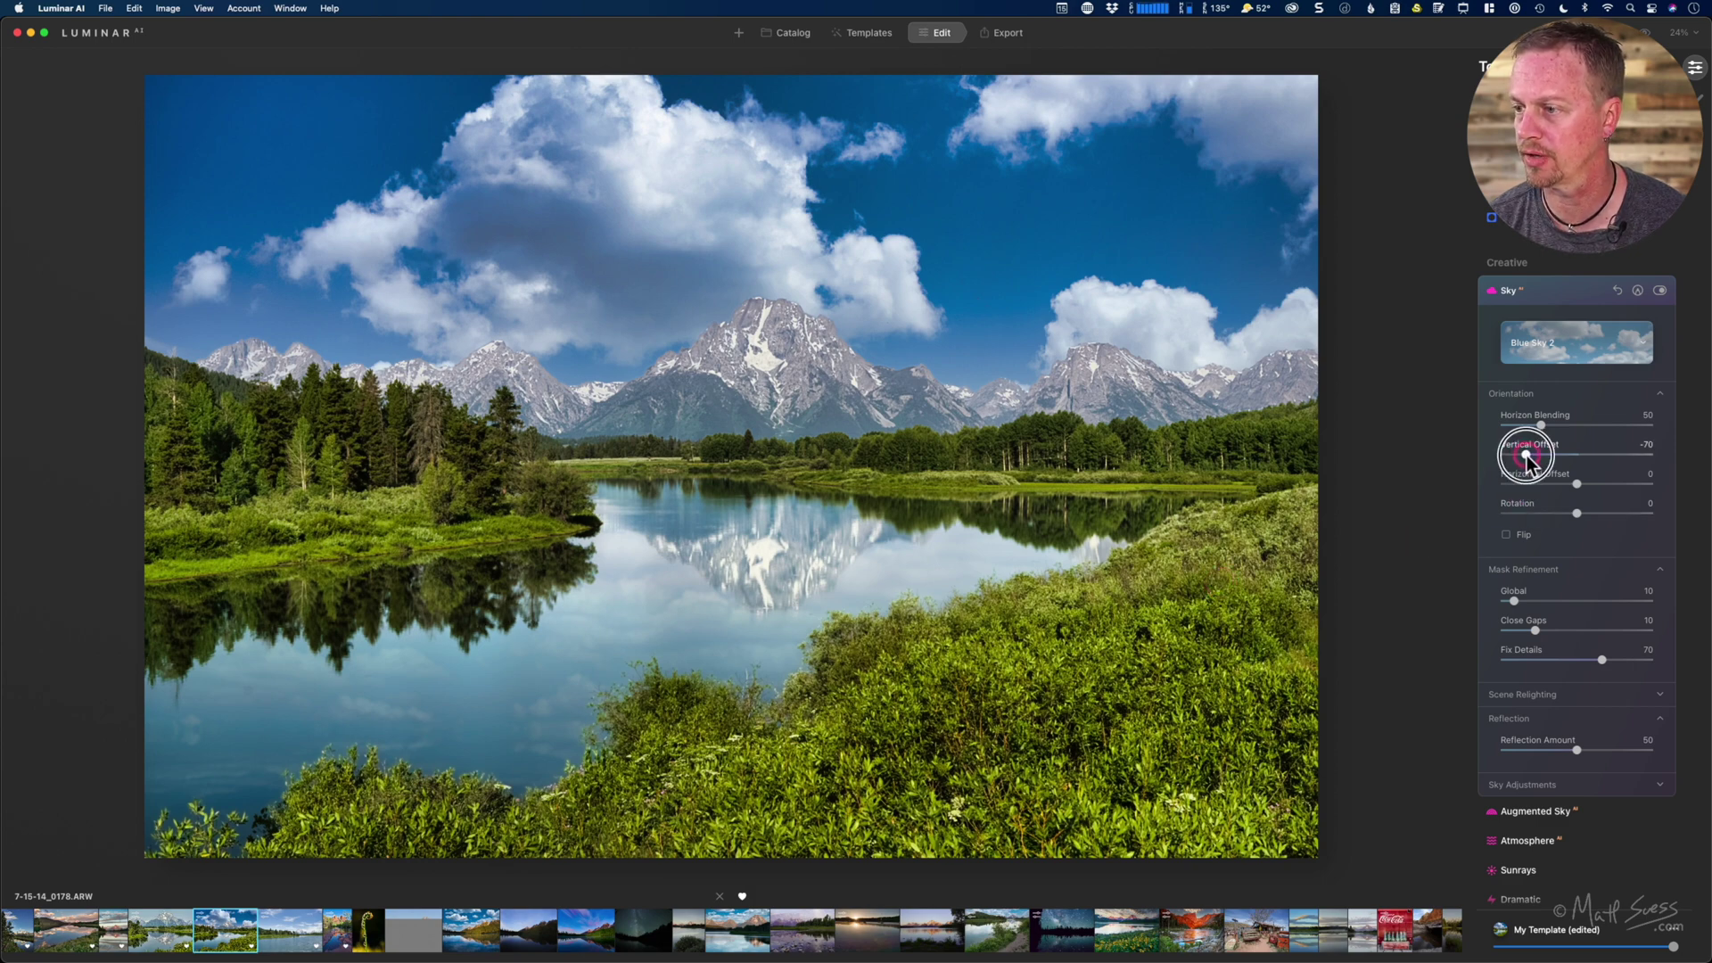
{"action": "left_click_drag", "start_coordinate": [1525, 457], "coordinate": [1528, 455]}
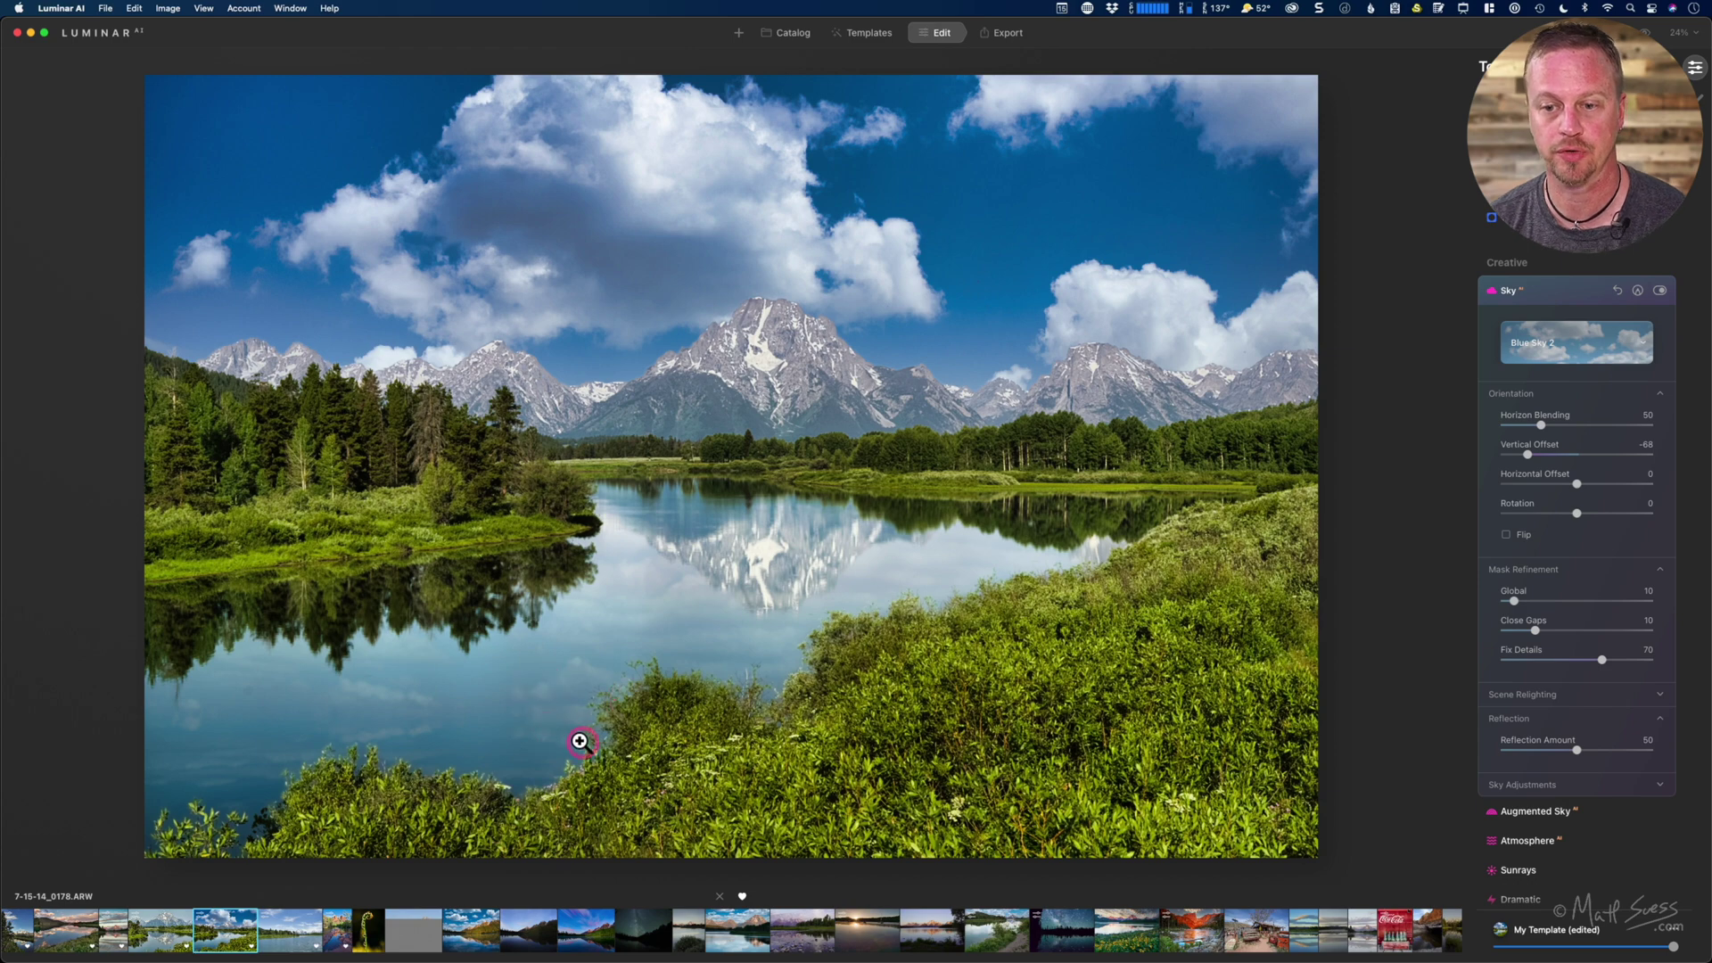
{"action": "left_click", "coordinate": [1612, 456]}
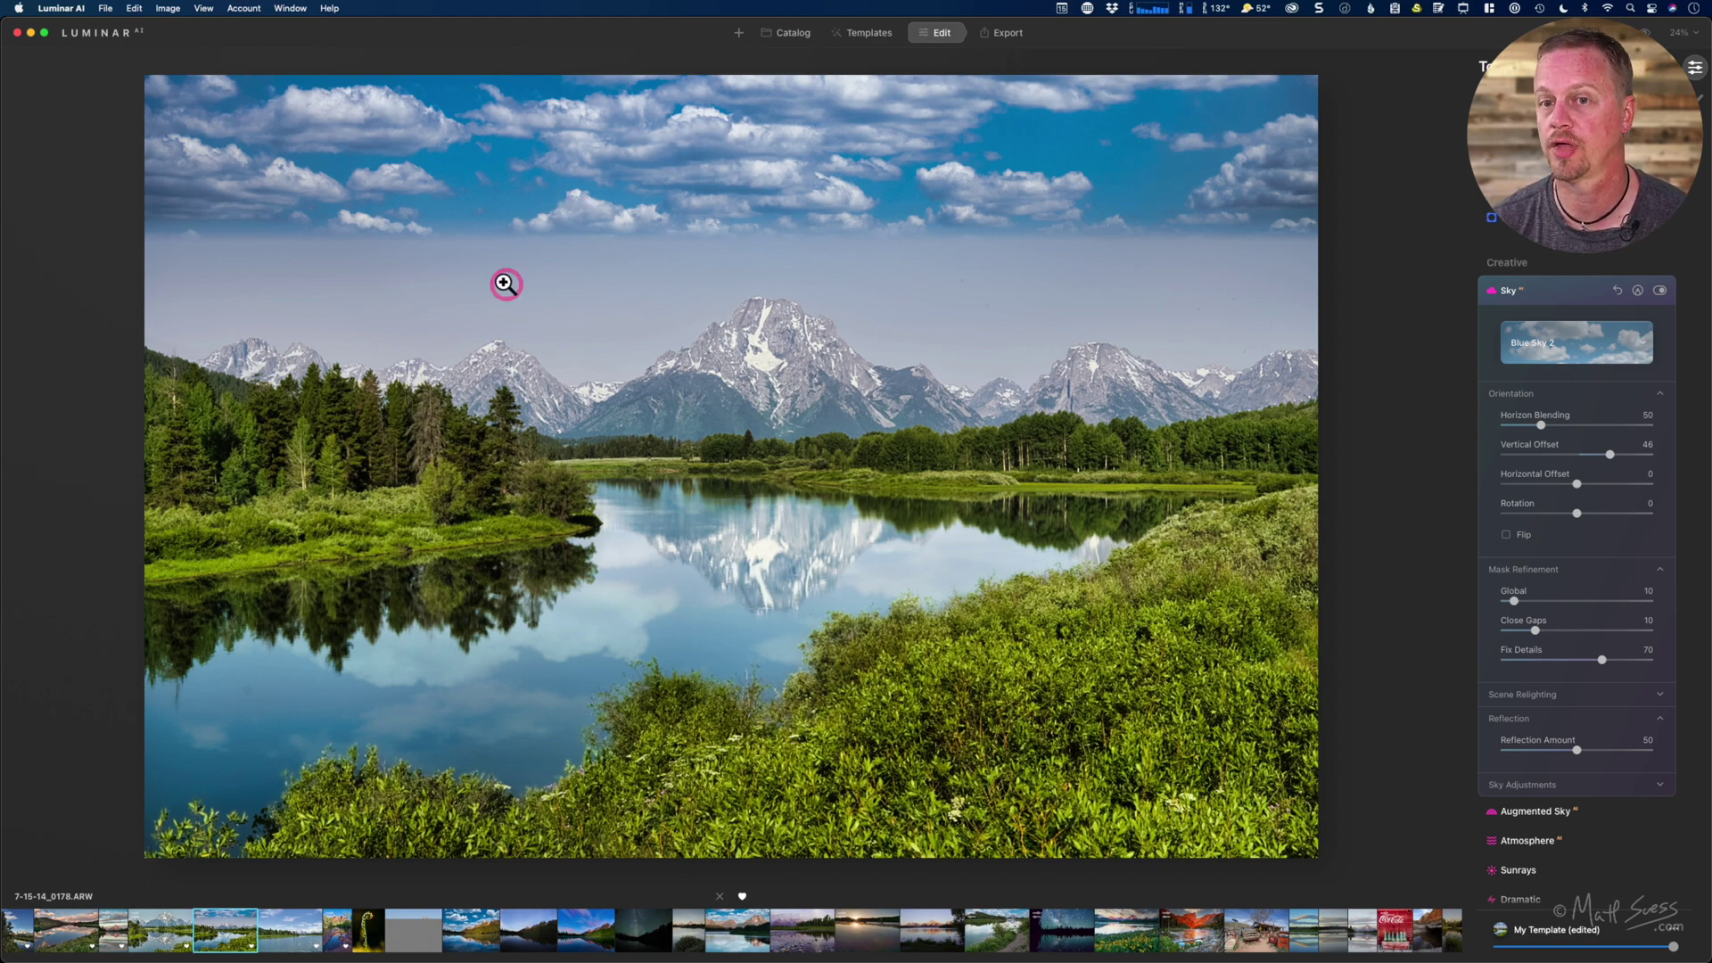
{"action": "left_click", "coordinate": [408, 234]}
{"action": "left_click", "coordinate": [401, 244]}
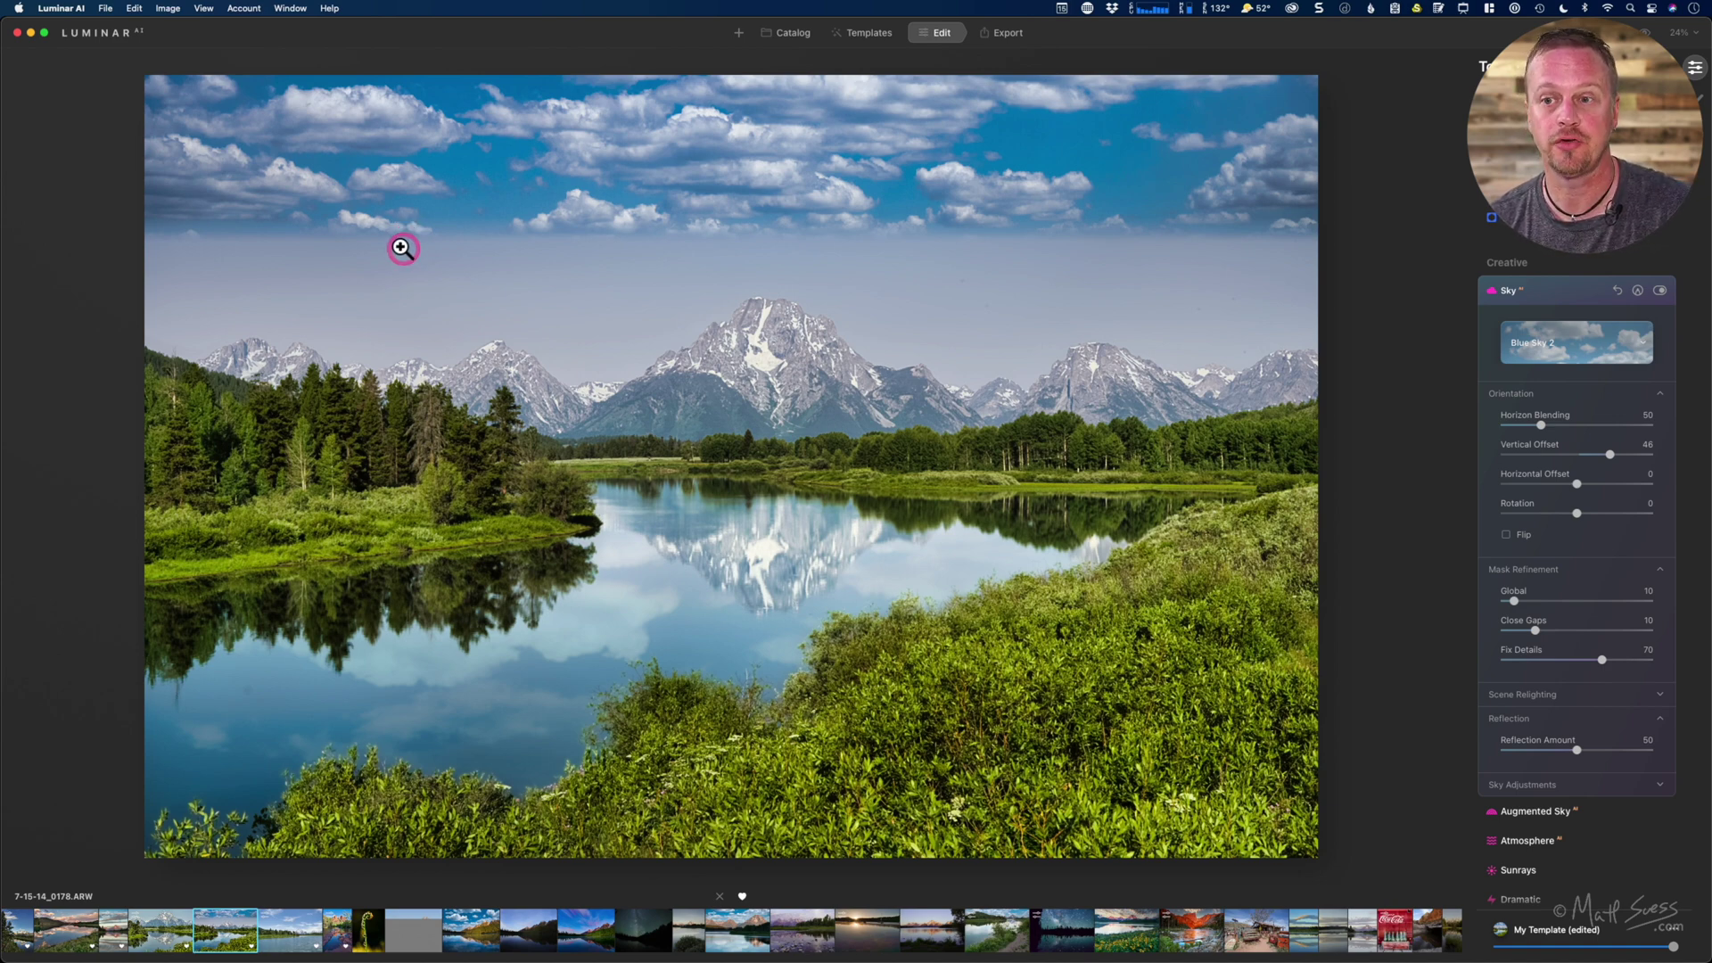
{"action": "left_click_drag", "start_coordinate": [402, 248], "coordinate": [406, 290]}
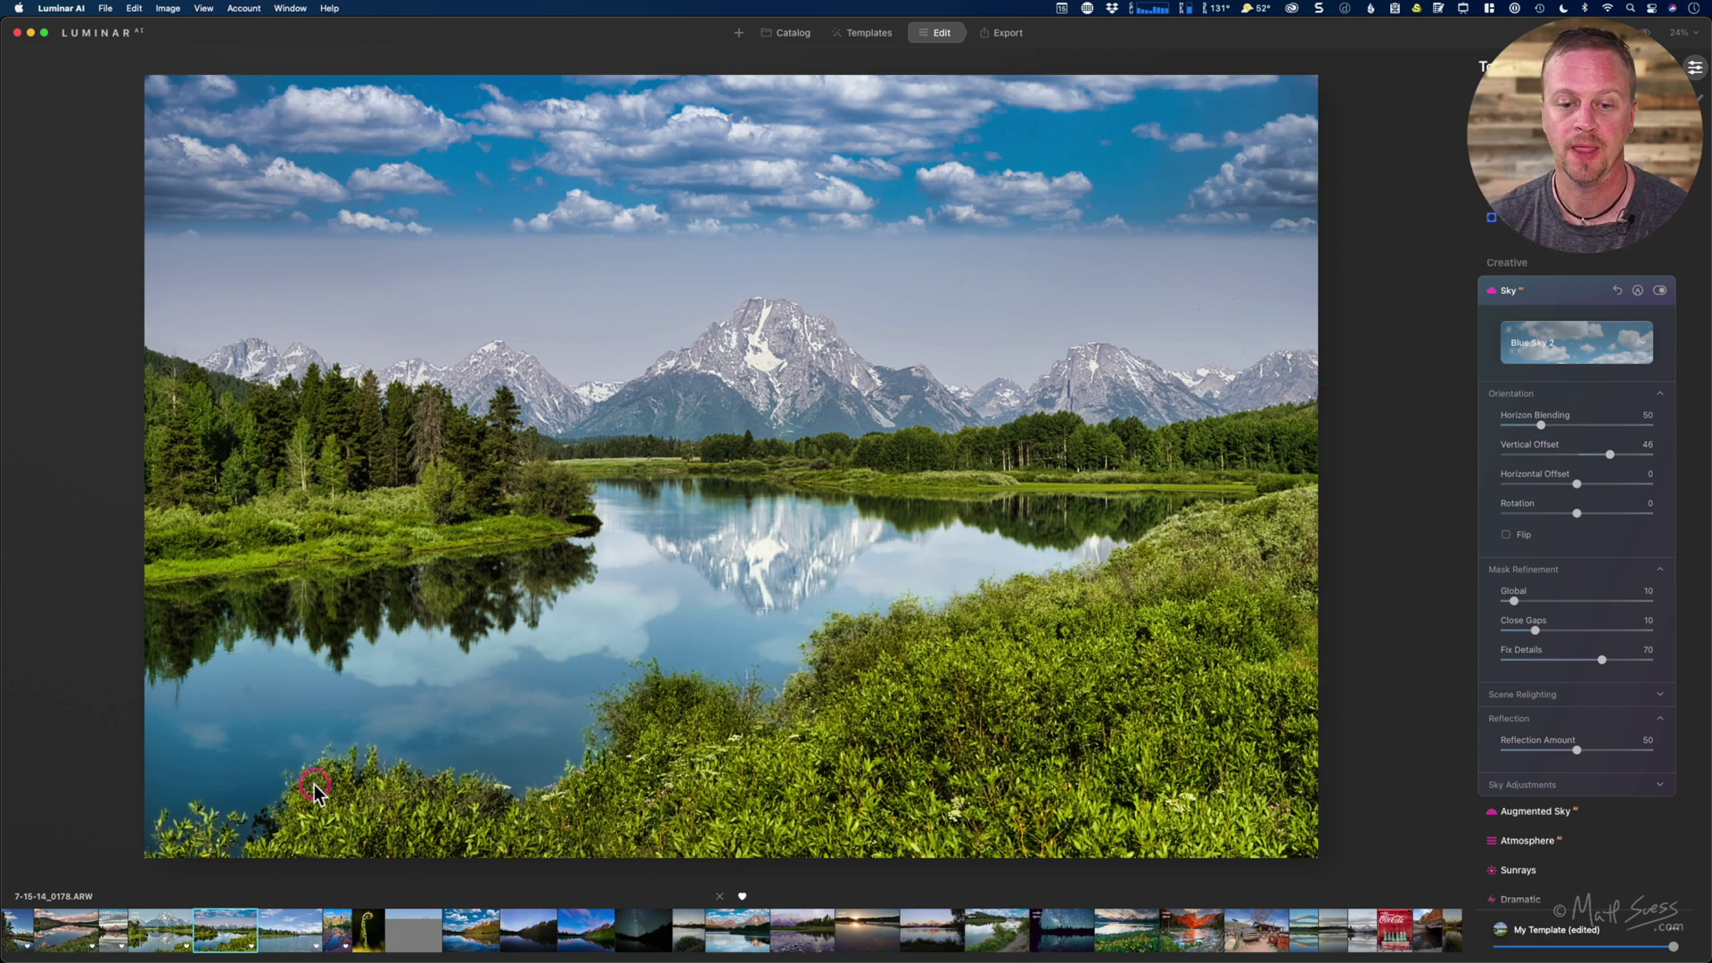
Step: Open 7-15-14_0186.ARW and turn on the Blue Sky 2 sky replacement
{"action": "left_click", "coordinate": [166, 928]}
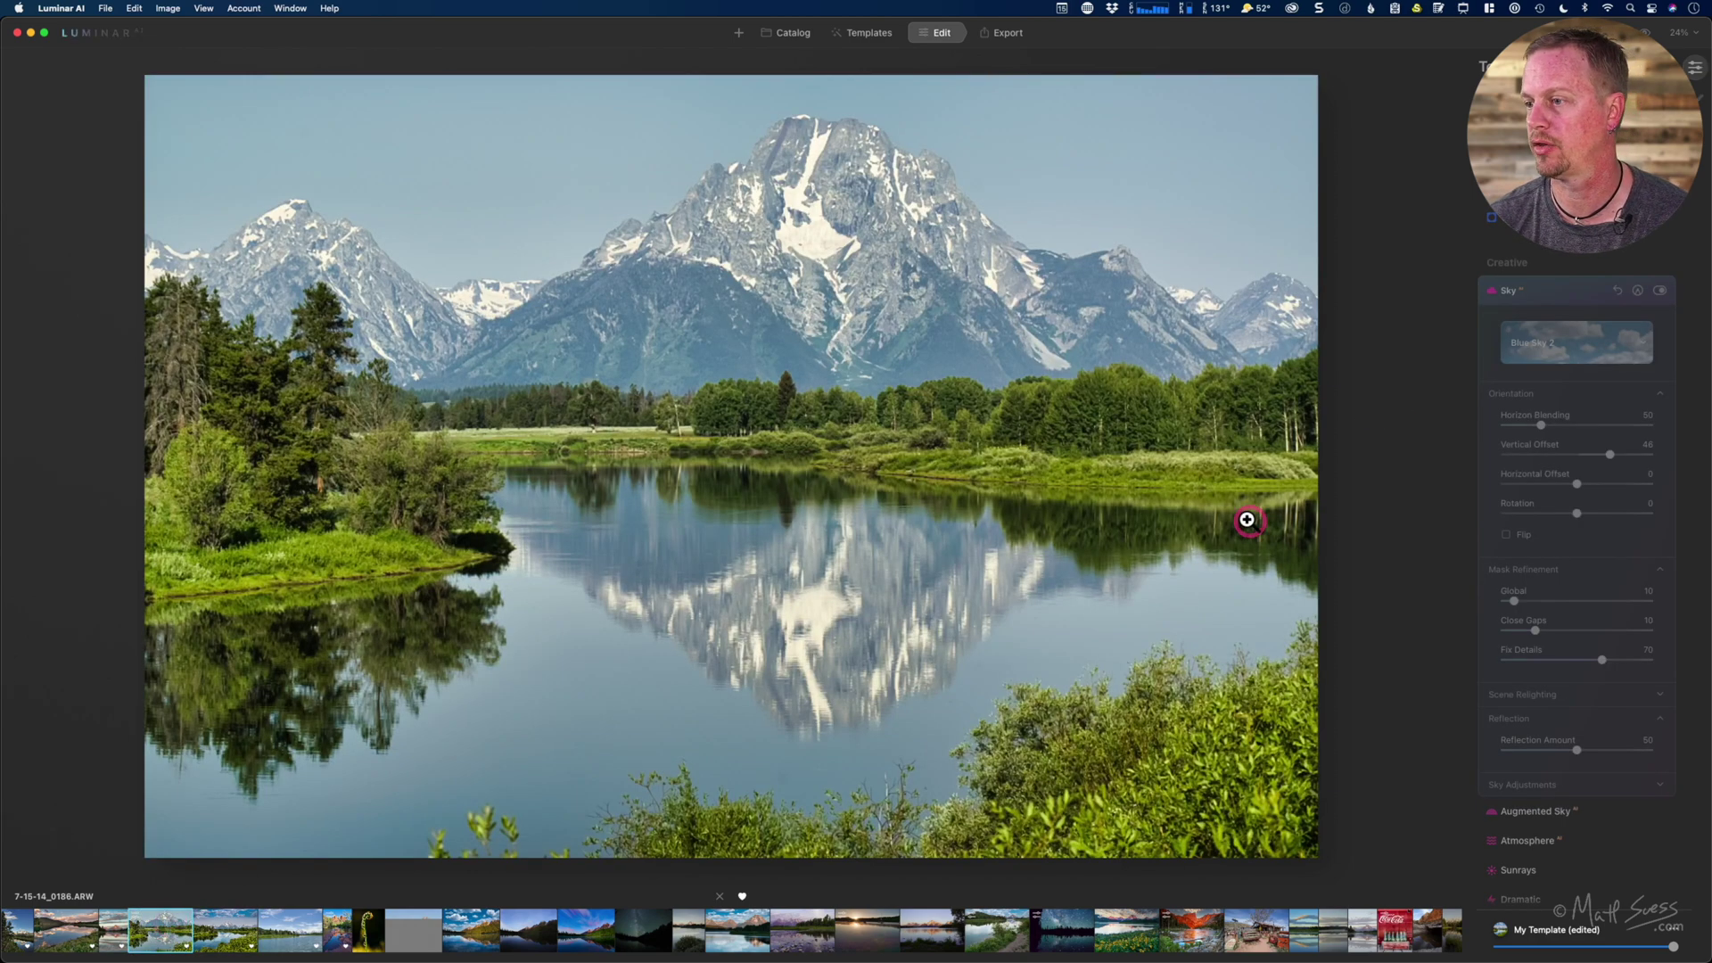
{"action": "left_click", "coordinate": [1658, 294]}
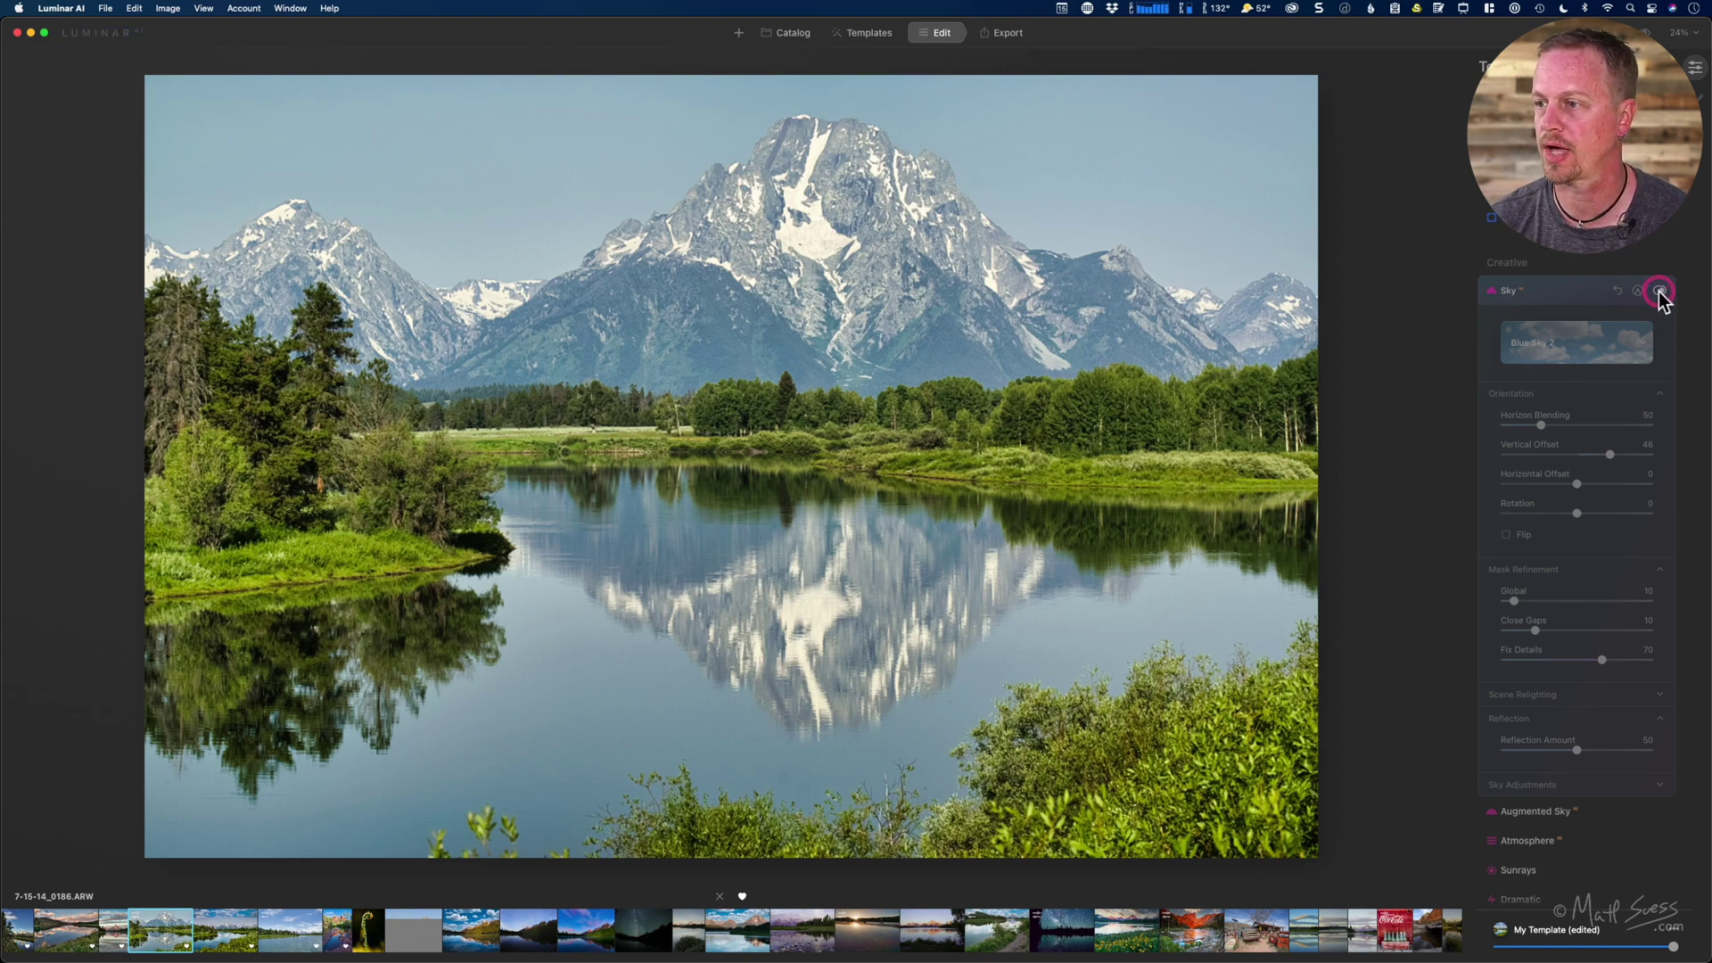
{"action": "left_click", "coordinate": [1619, 313]}
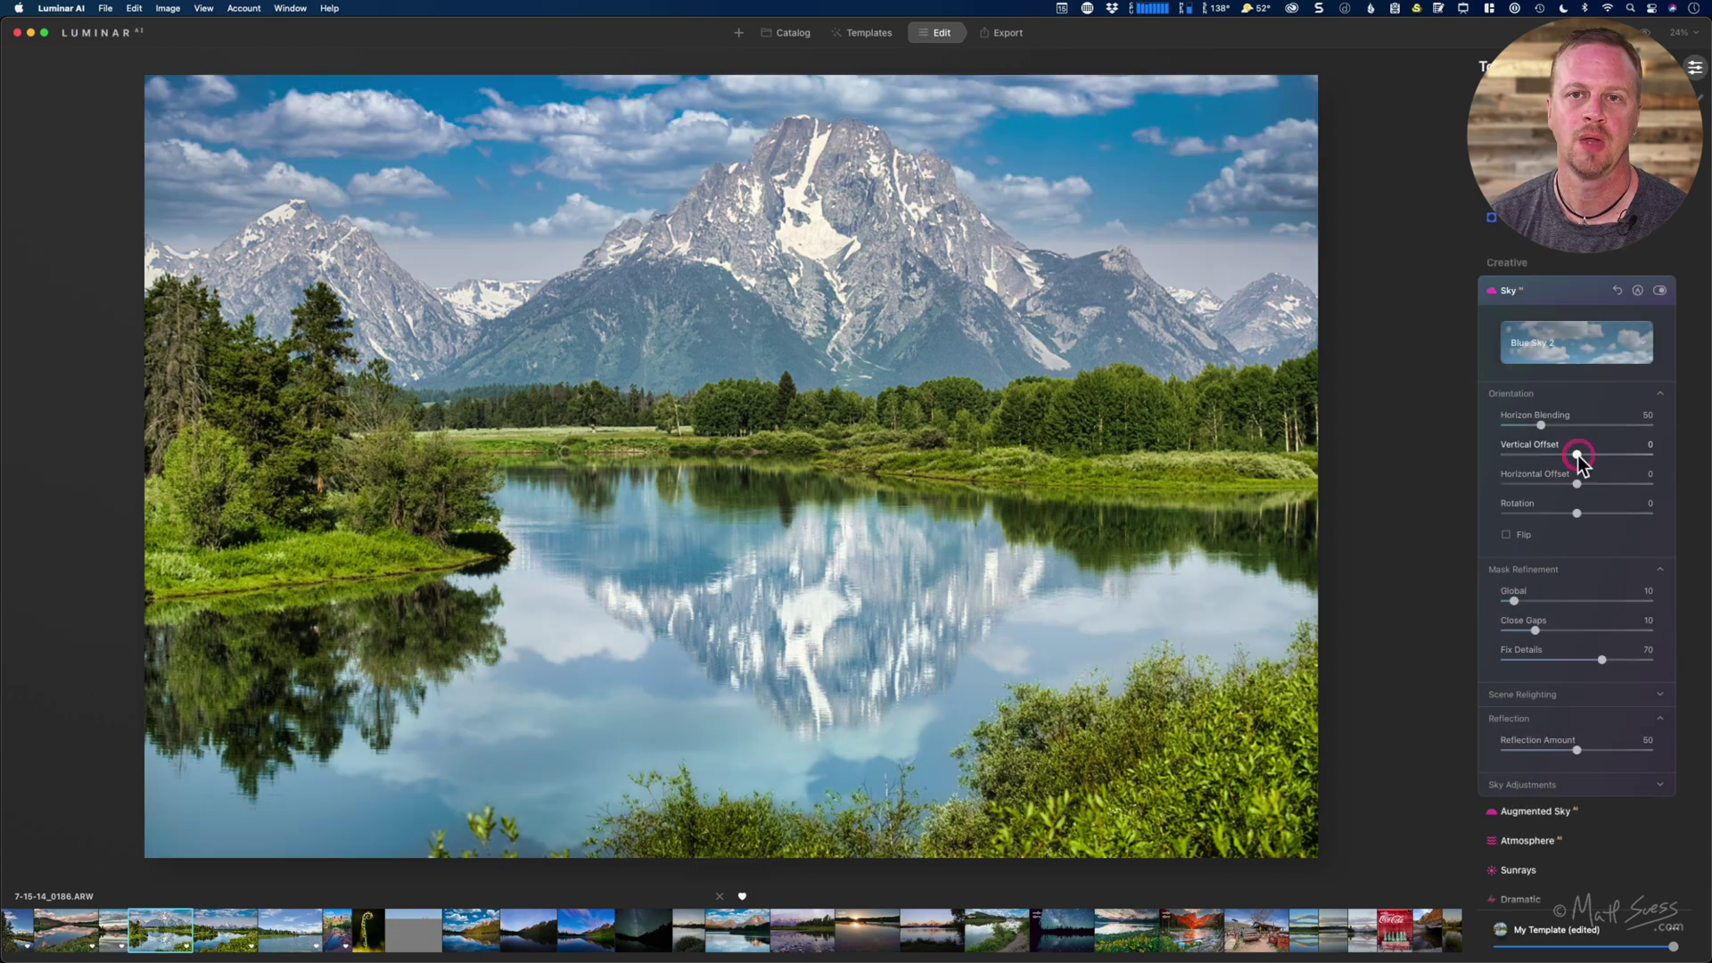
Step: Try sky Vertical Offset values -13, -37 and 28, then reset it to 0
{"action": "left_click", "coordinate": [1576, 456]}
{"action": "left_click_drag", "start_coordinate": [1577, 457], "coordinate": [1569, 455]}
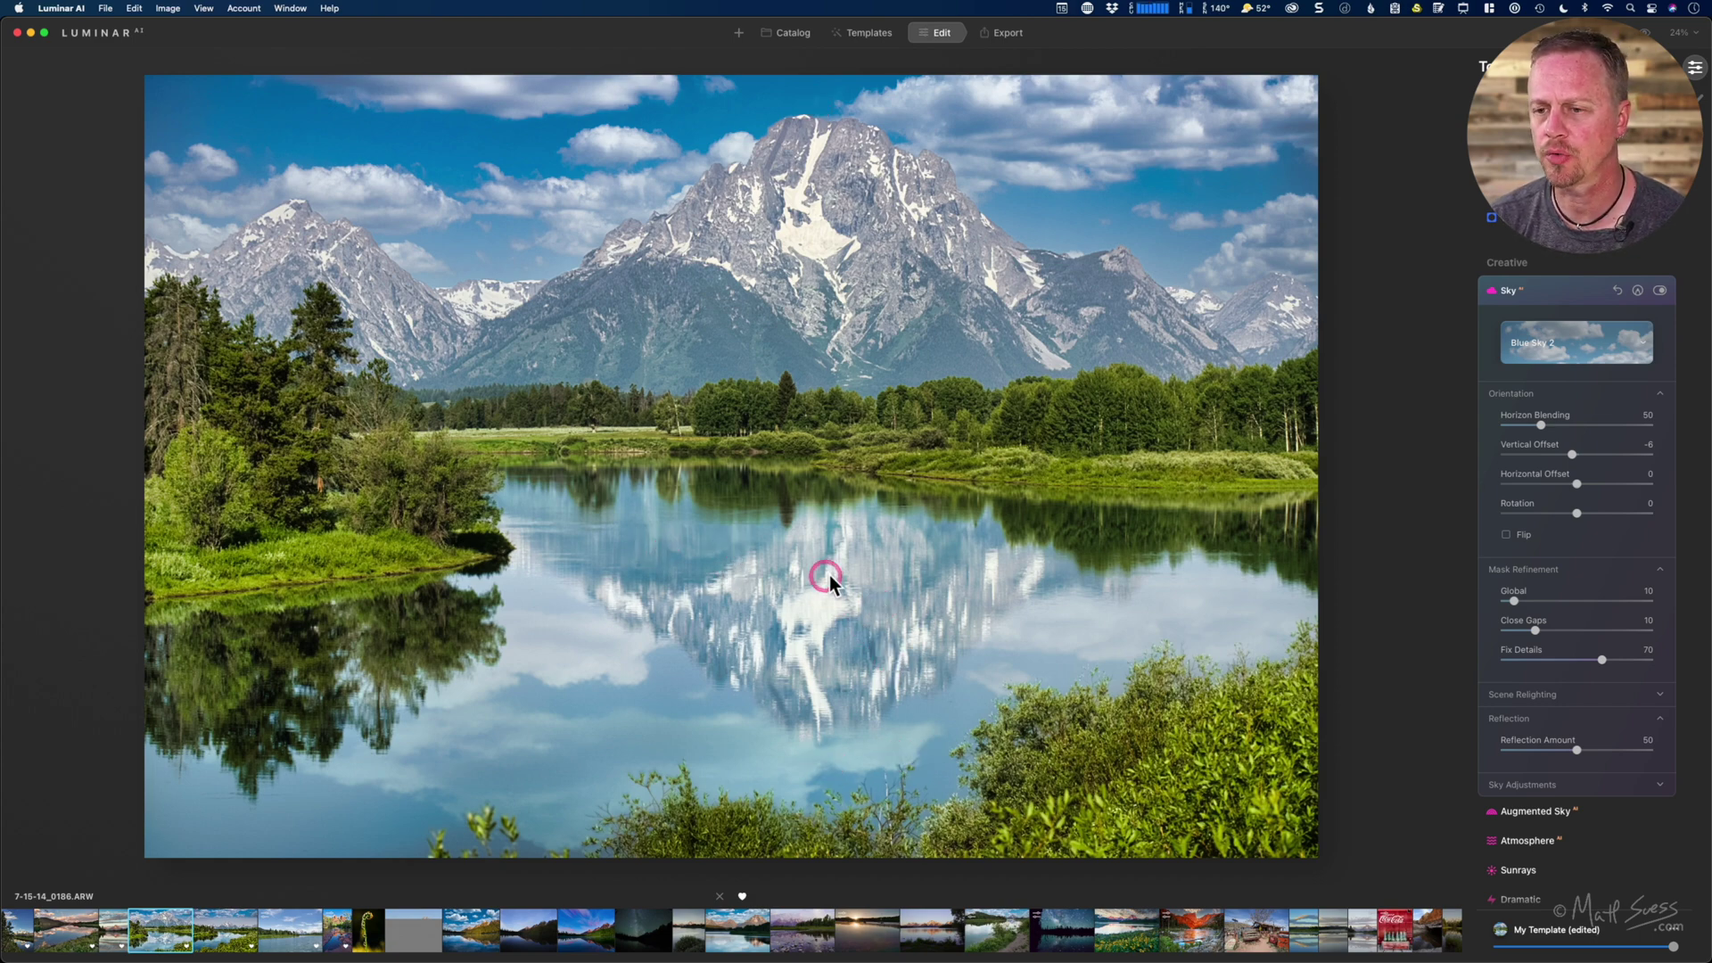
{"action": "left_click", "coordinate": [1571, 455]}
{"action": "left_click_drag", "start_coordinate": [1571, 457], "coordinate": [1567, 453]}
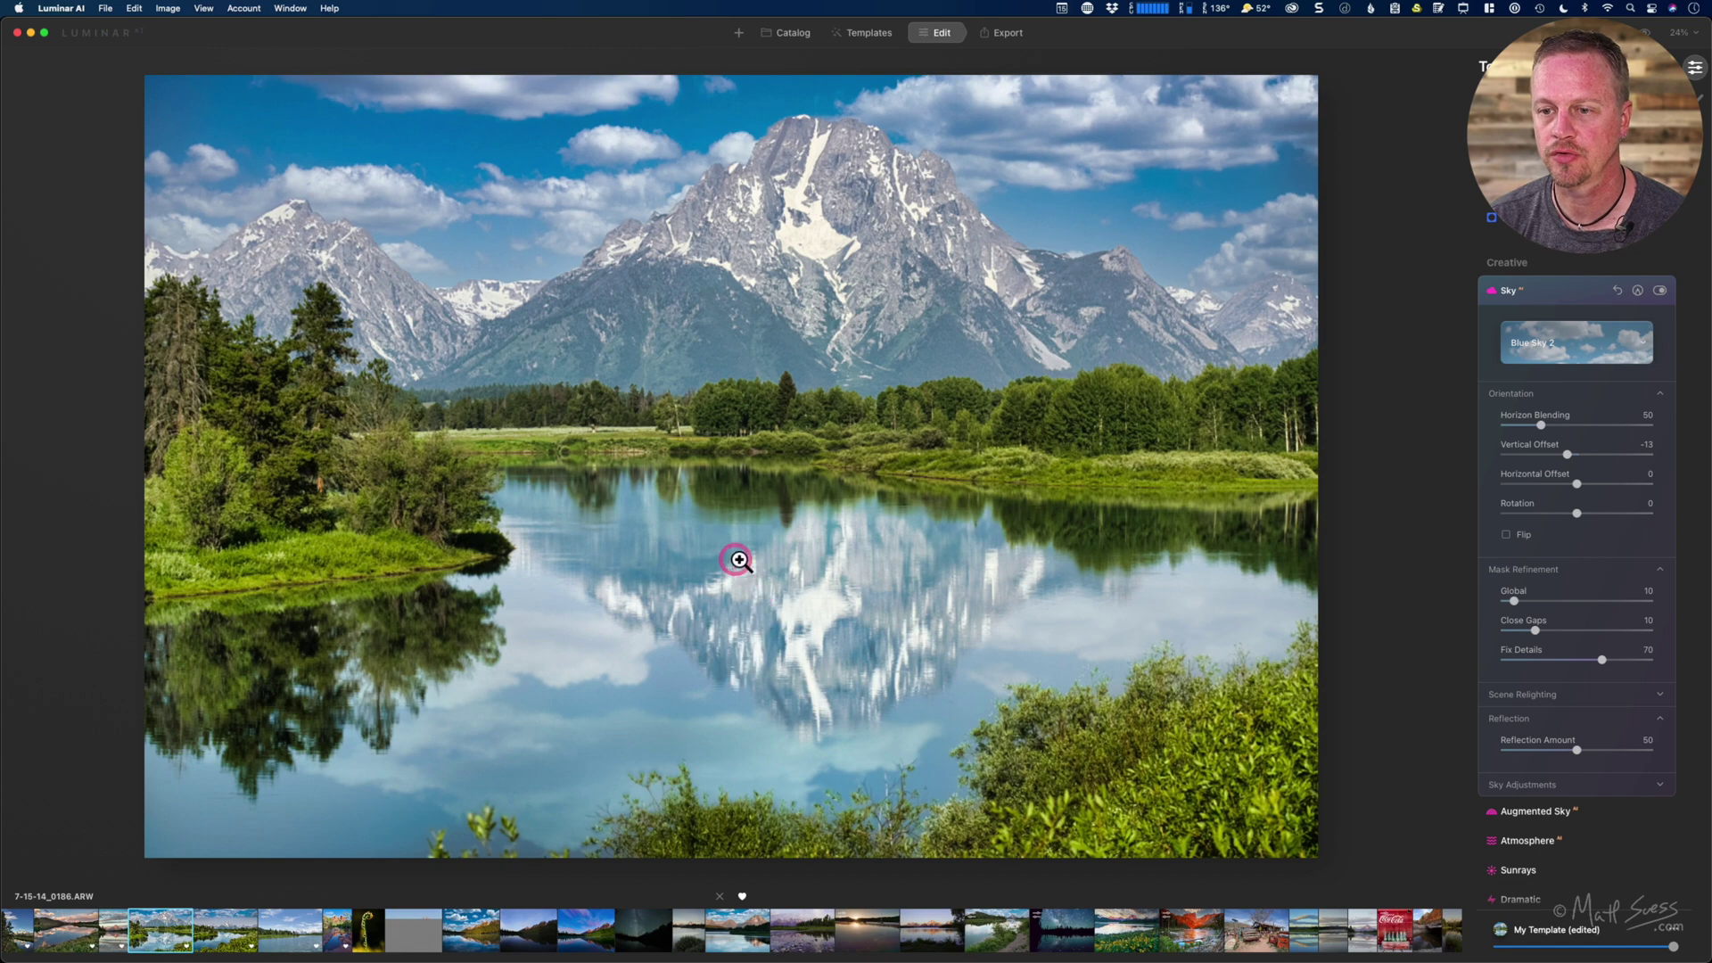
{"action": "left_click", "coordinate": [800, 610]}
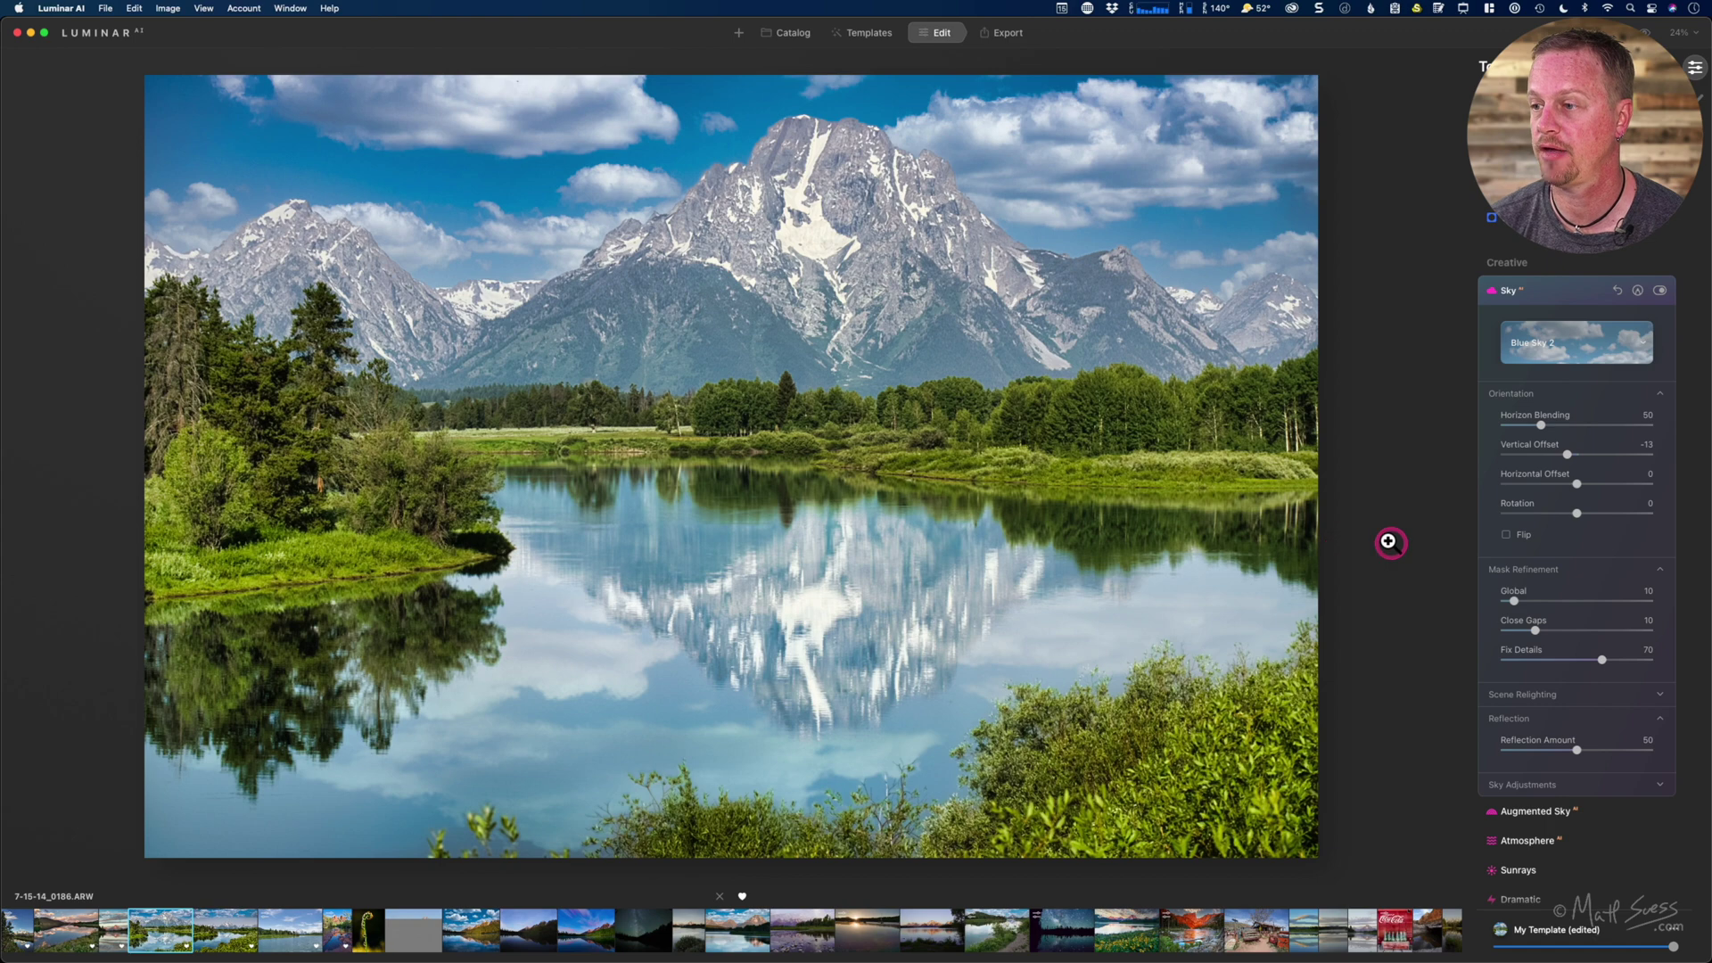
{"action": "left_click_drag", "start_coordinate": [1567, 455], "coordinate": [1550, 457]}
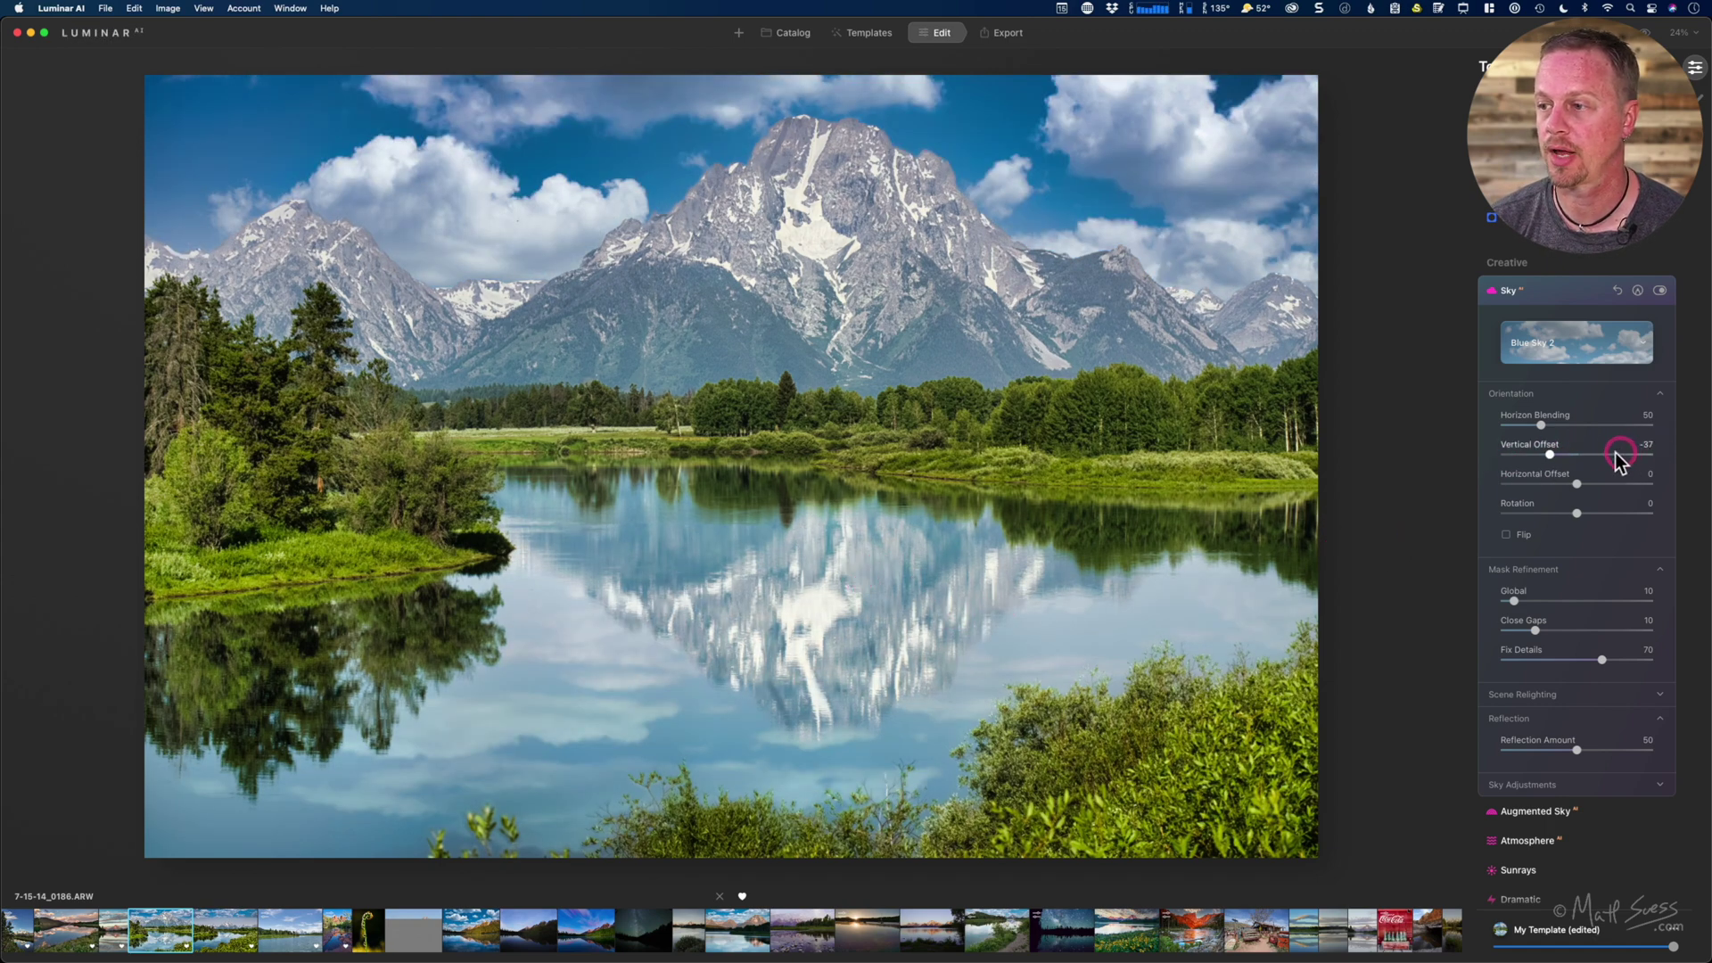
{"action": "left_click_drag", "start_coordinate": [1619, 455], "coordinate": [1599, 451]}
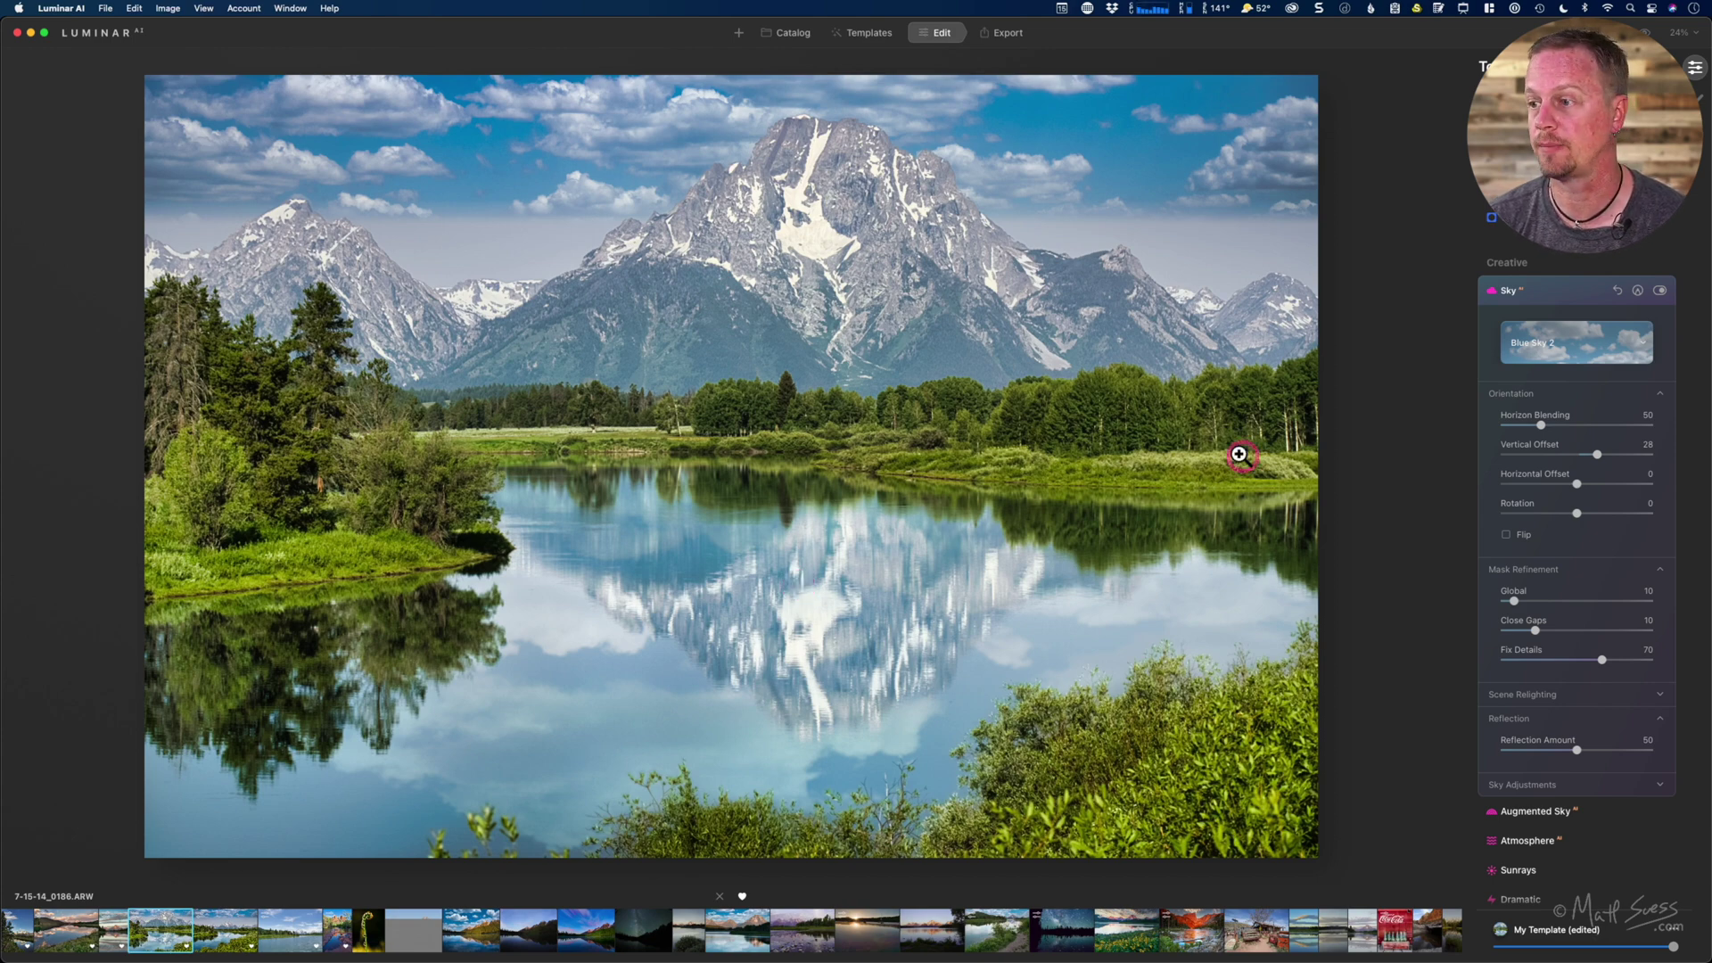
{"action": "double_click", "coordinate": [1576, 457]}
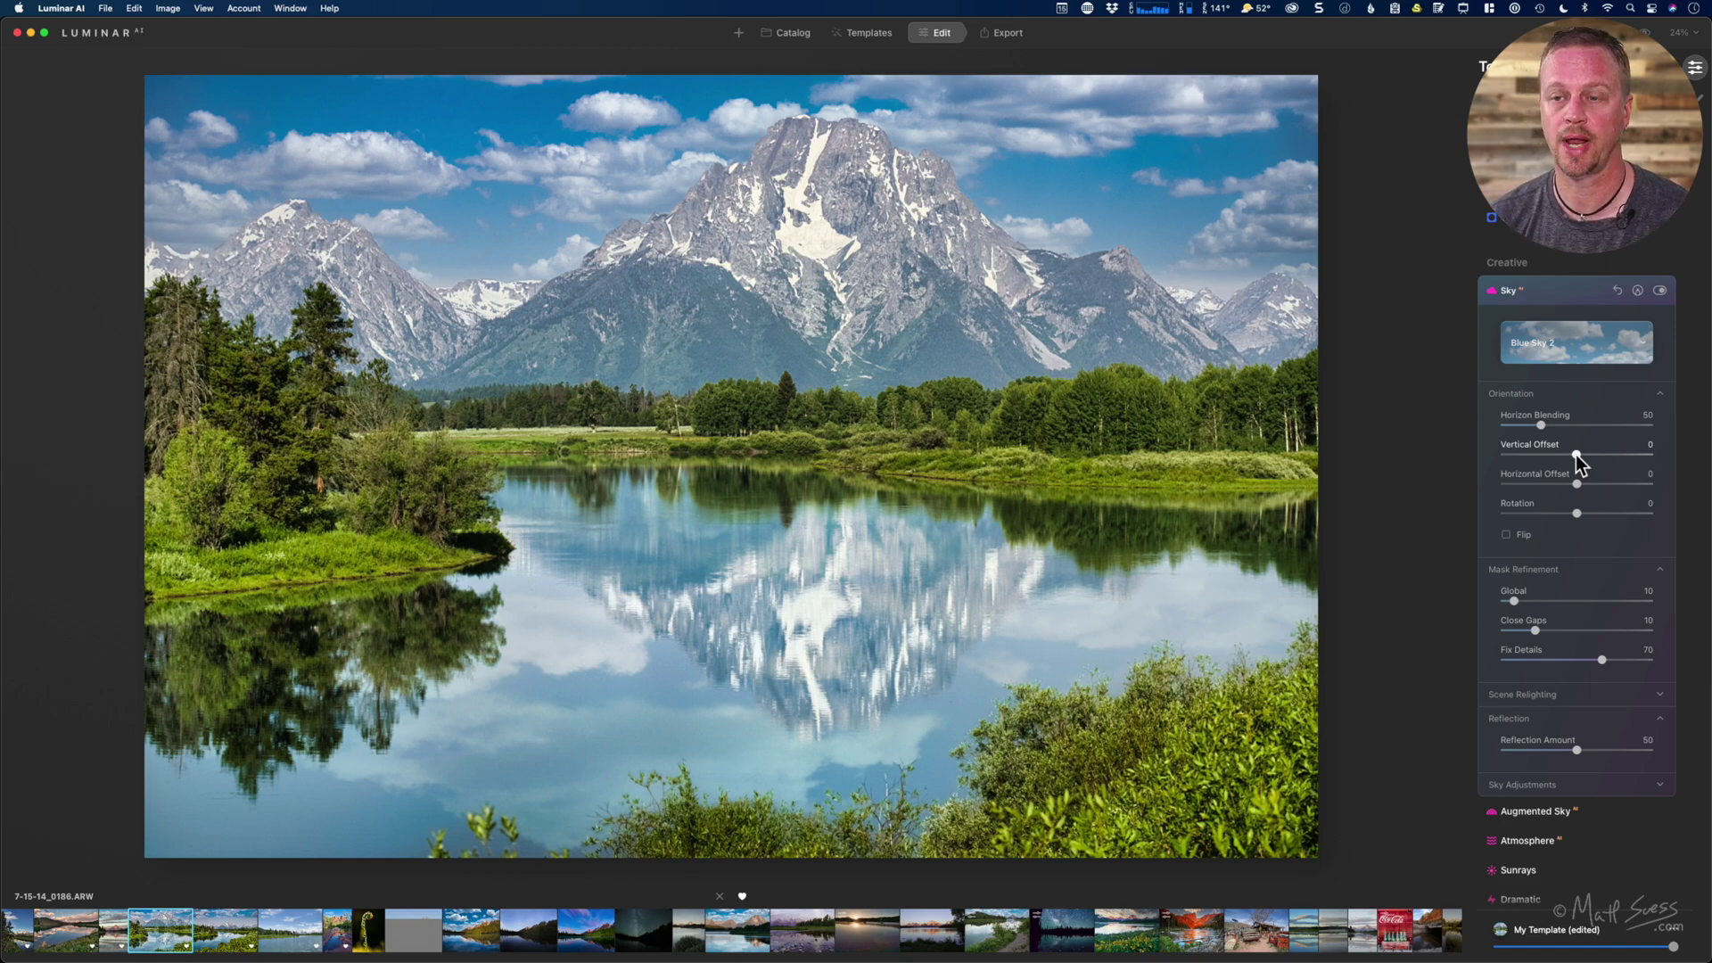
Step: Go back to 7-15-14_0178.ARW and reset its sky Vertical Offset from 46 to 0
{"action": "left_click", "coordinate": [219, 936]}
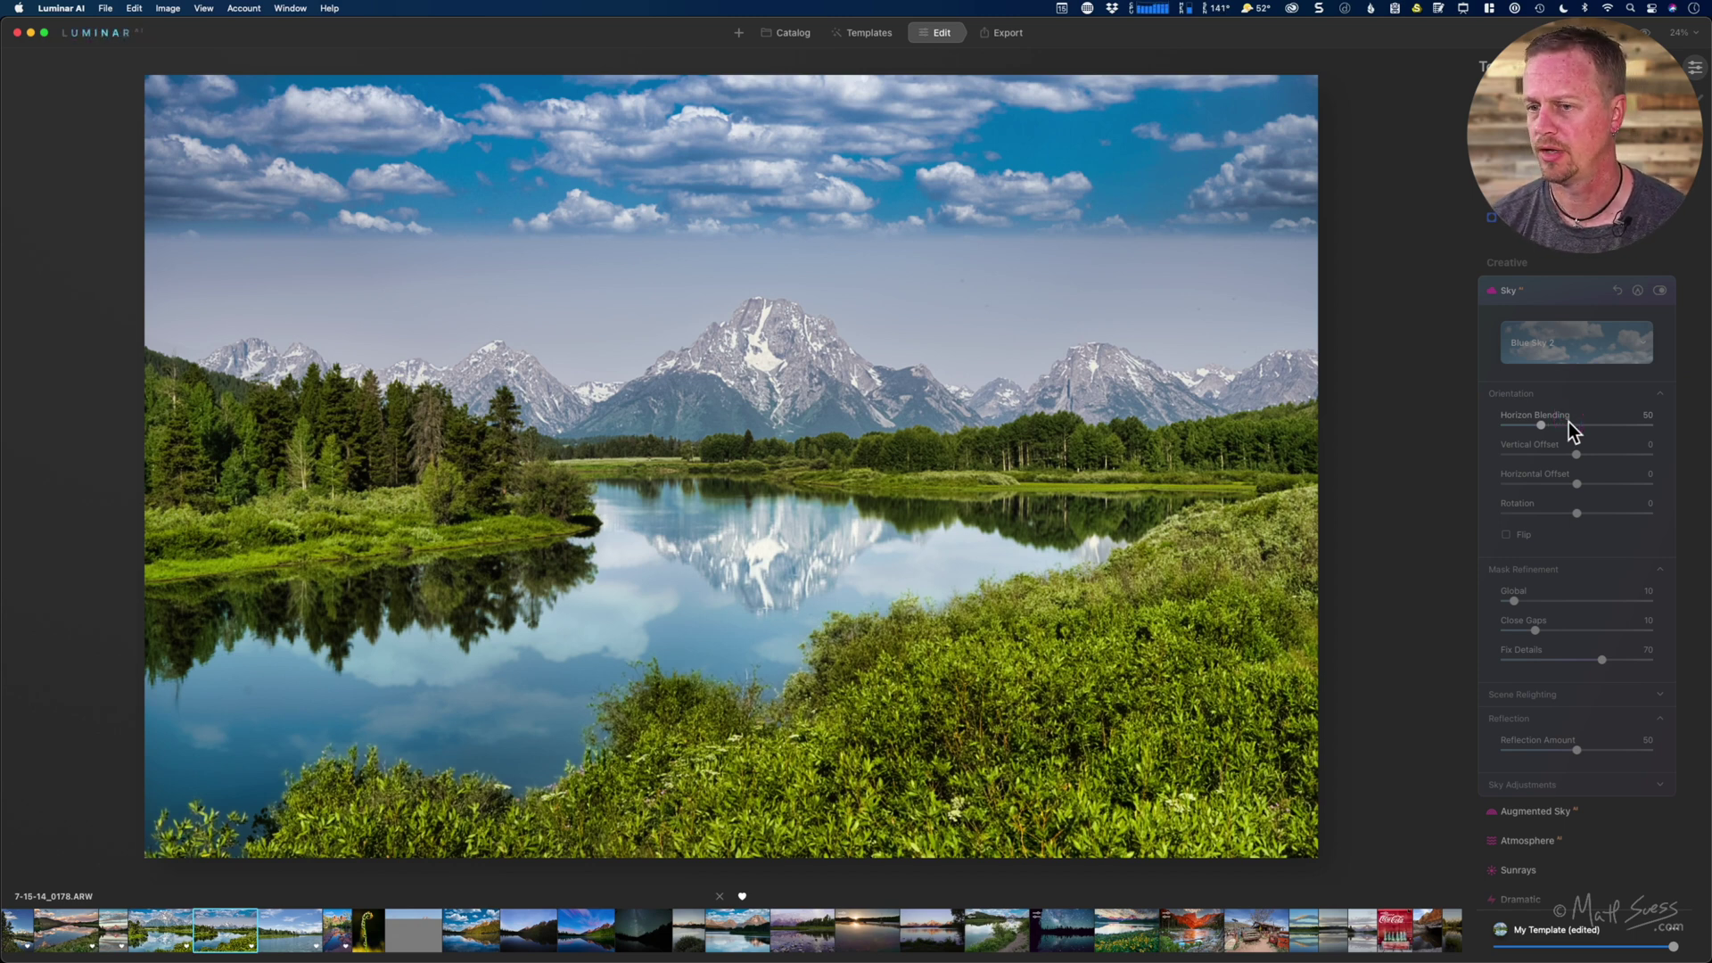
{"action": "double_click", "coordinate": [1604, 455]}
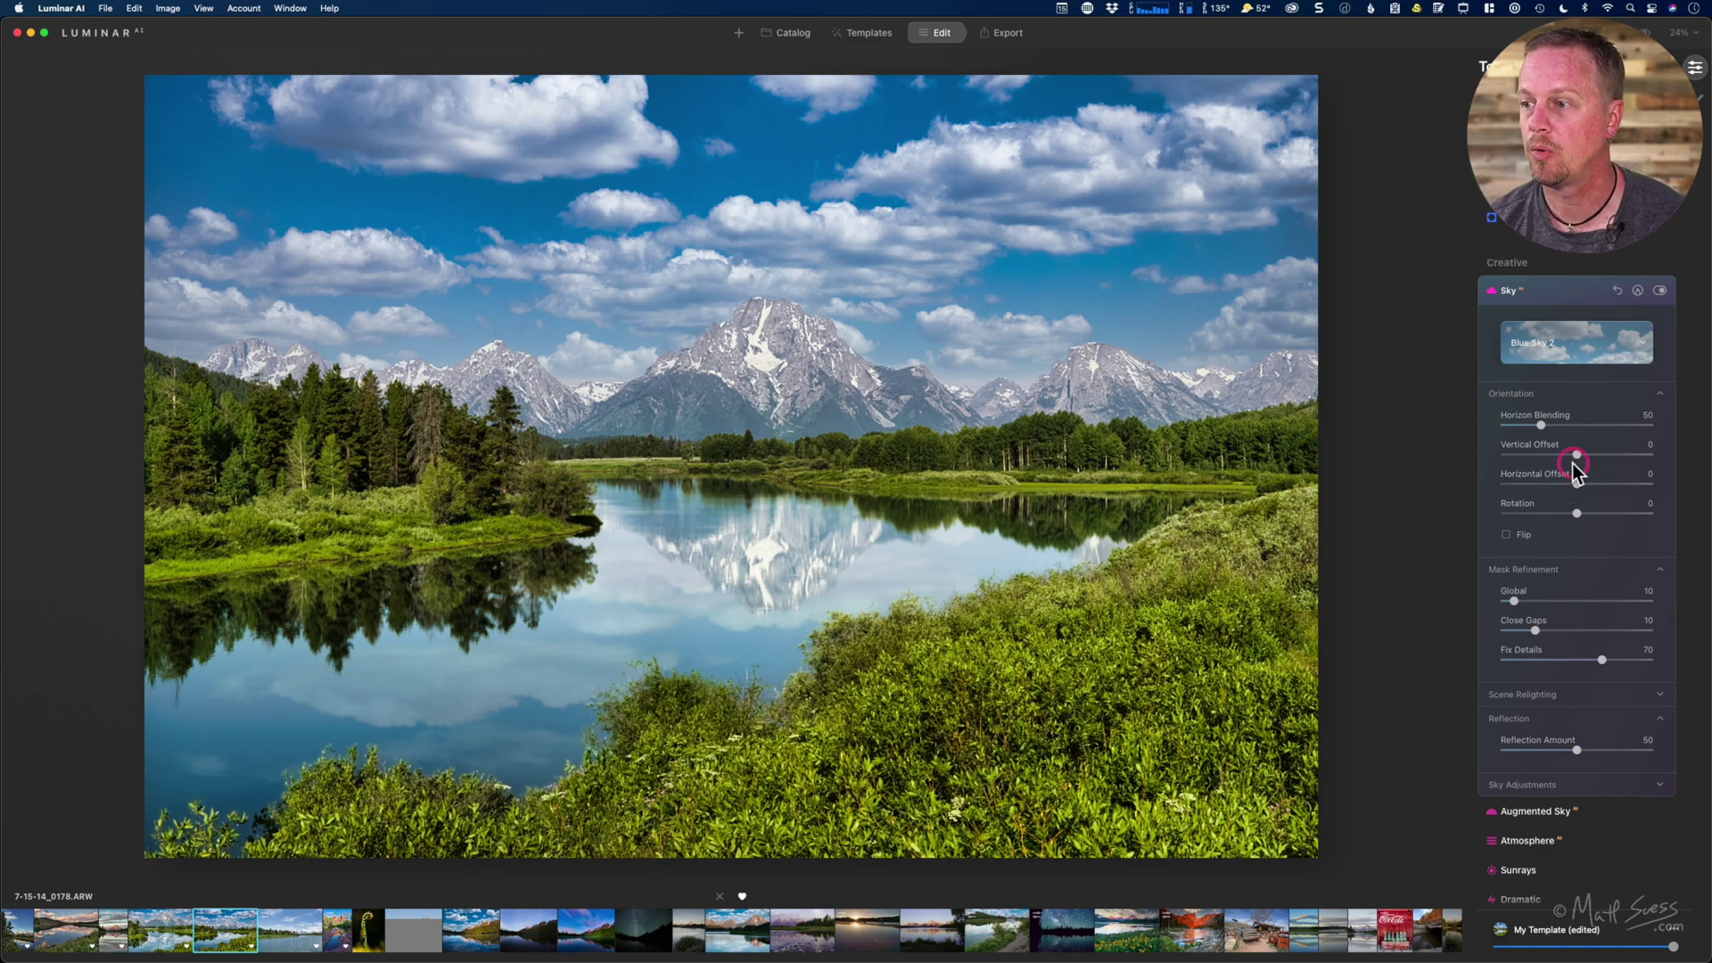
Step: Drag the sky Vertical Offset to -28, then set it to 25 on the slider track
{"action": "left_click_drag", "start_coordinate": [1576, 455], "coordinate": [1557, 457]}
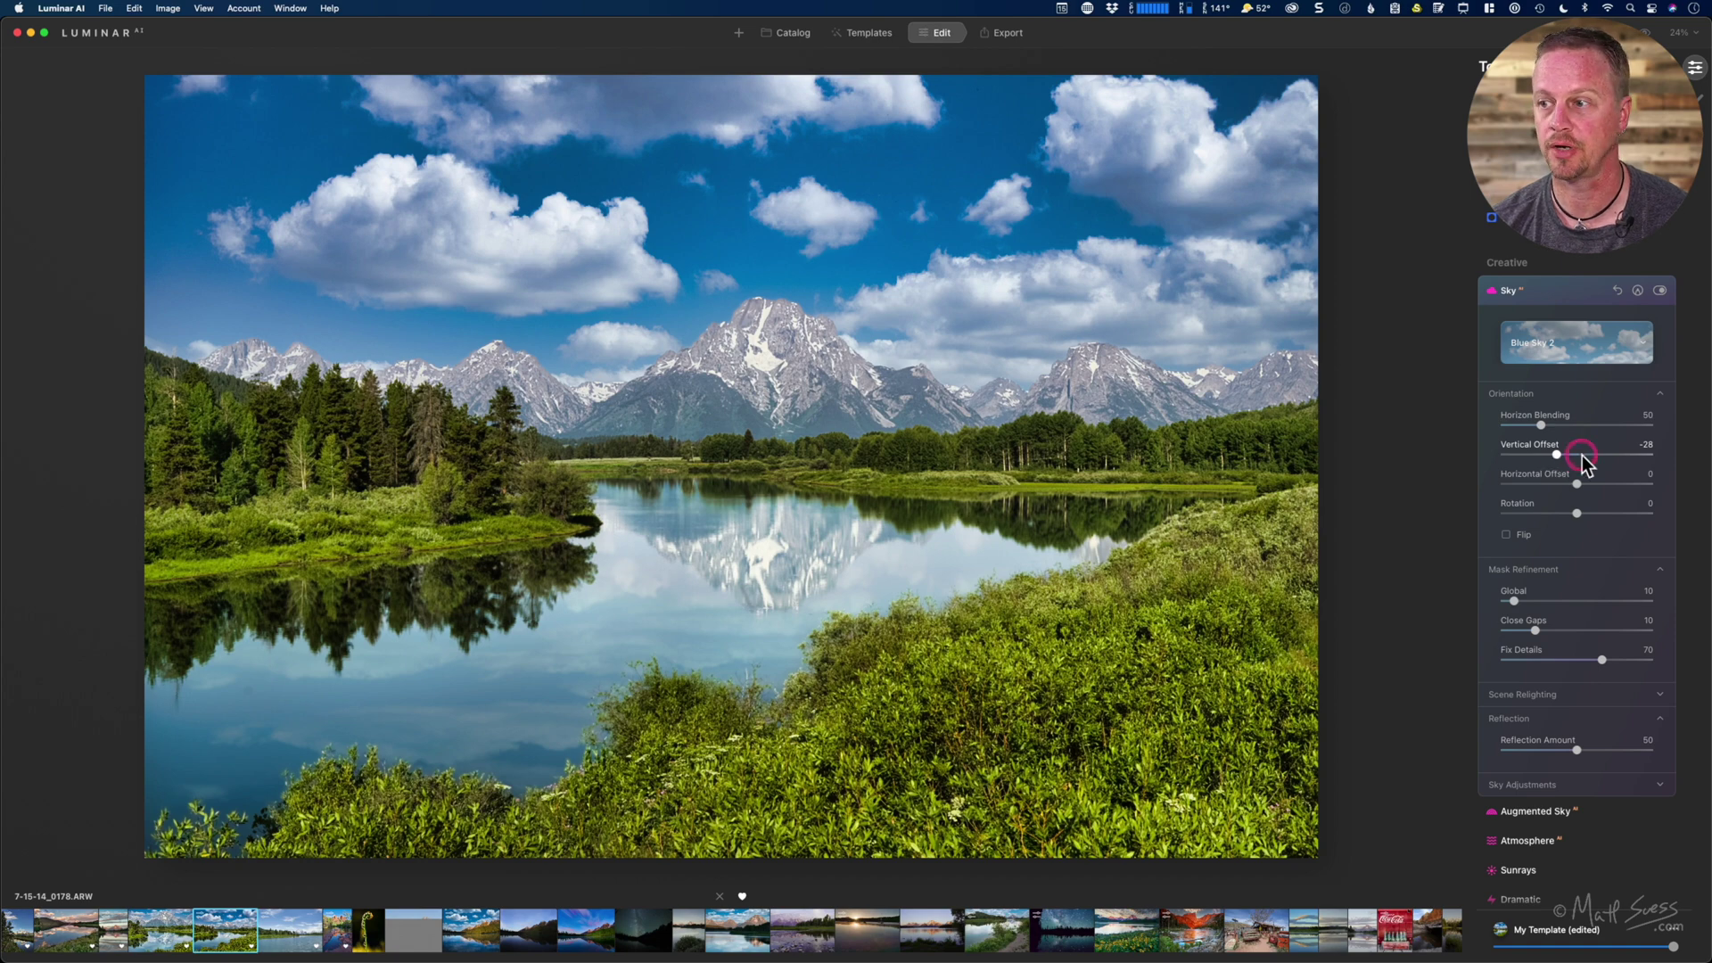
{"action": "left_click", "coordinate": [1597, 456]}
{"action": "left_click", "coordinate": [1597, 456]}
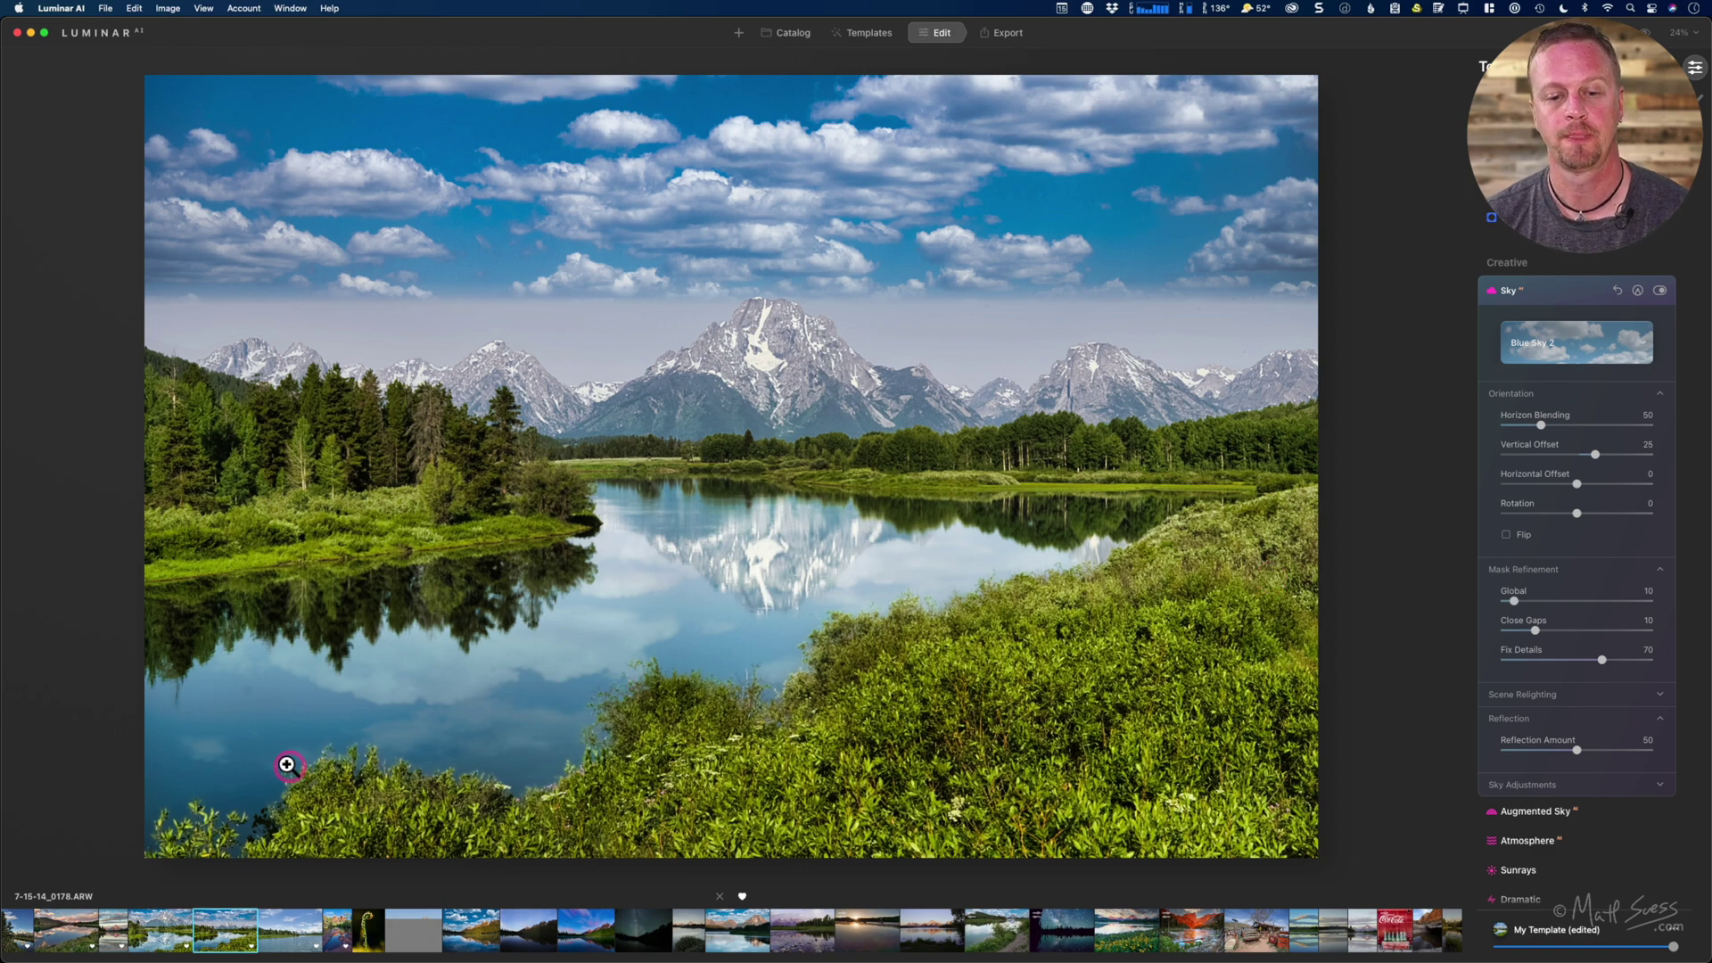
{"action": "left_click", "coordinate": [17, 932]}
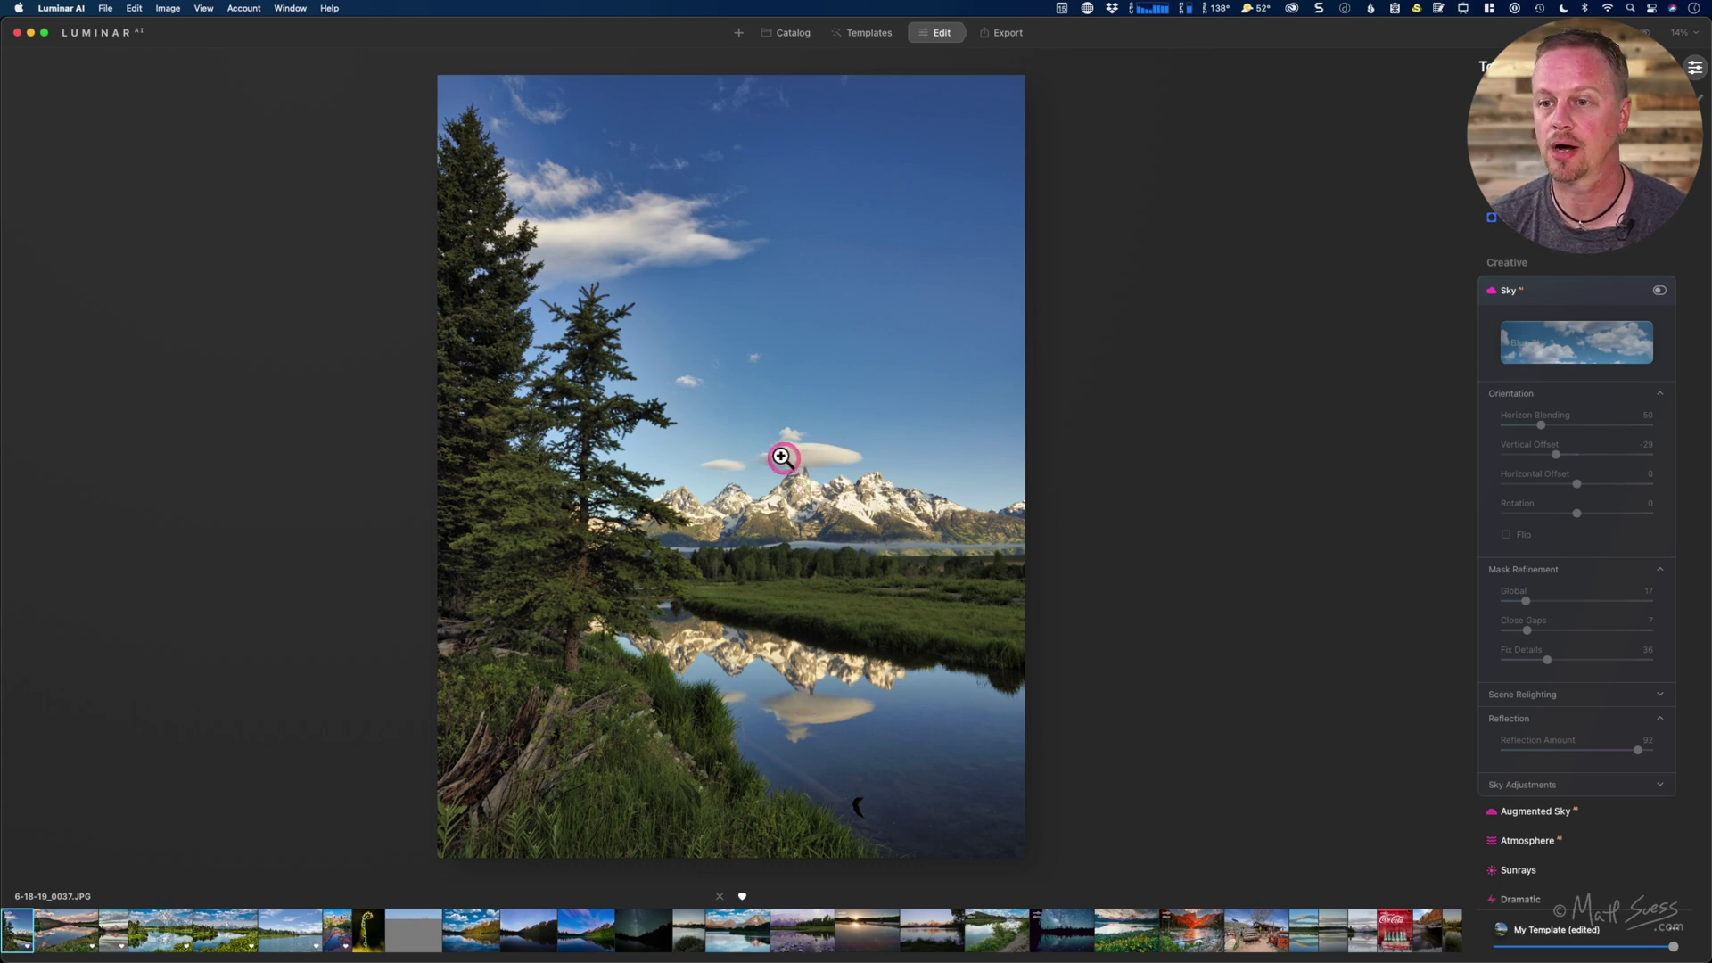
{"action": "left_click", "coordinate": [1660, 291]}
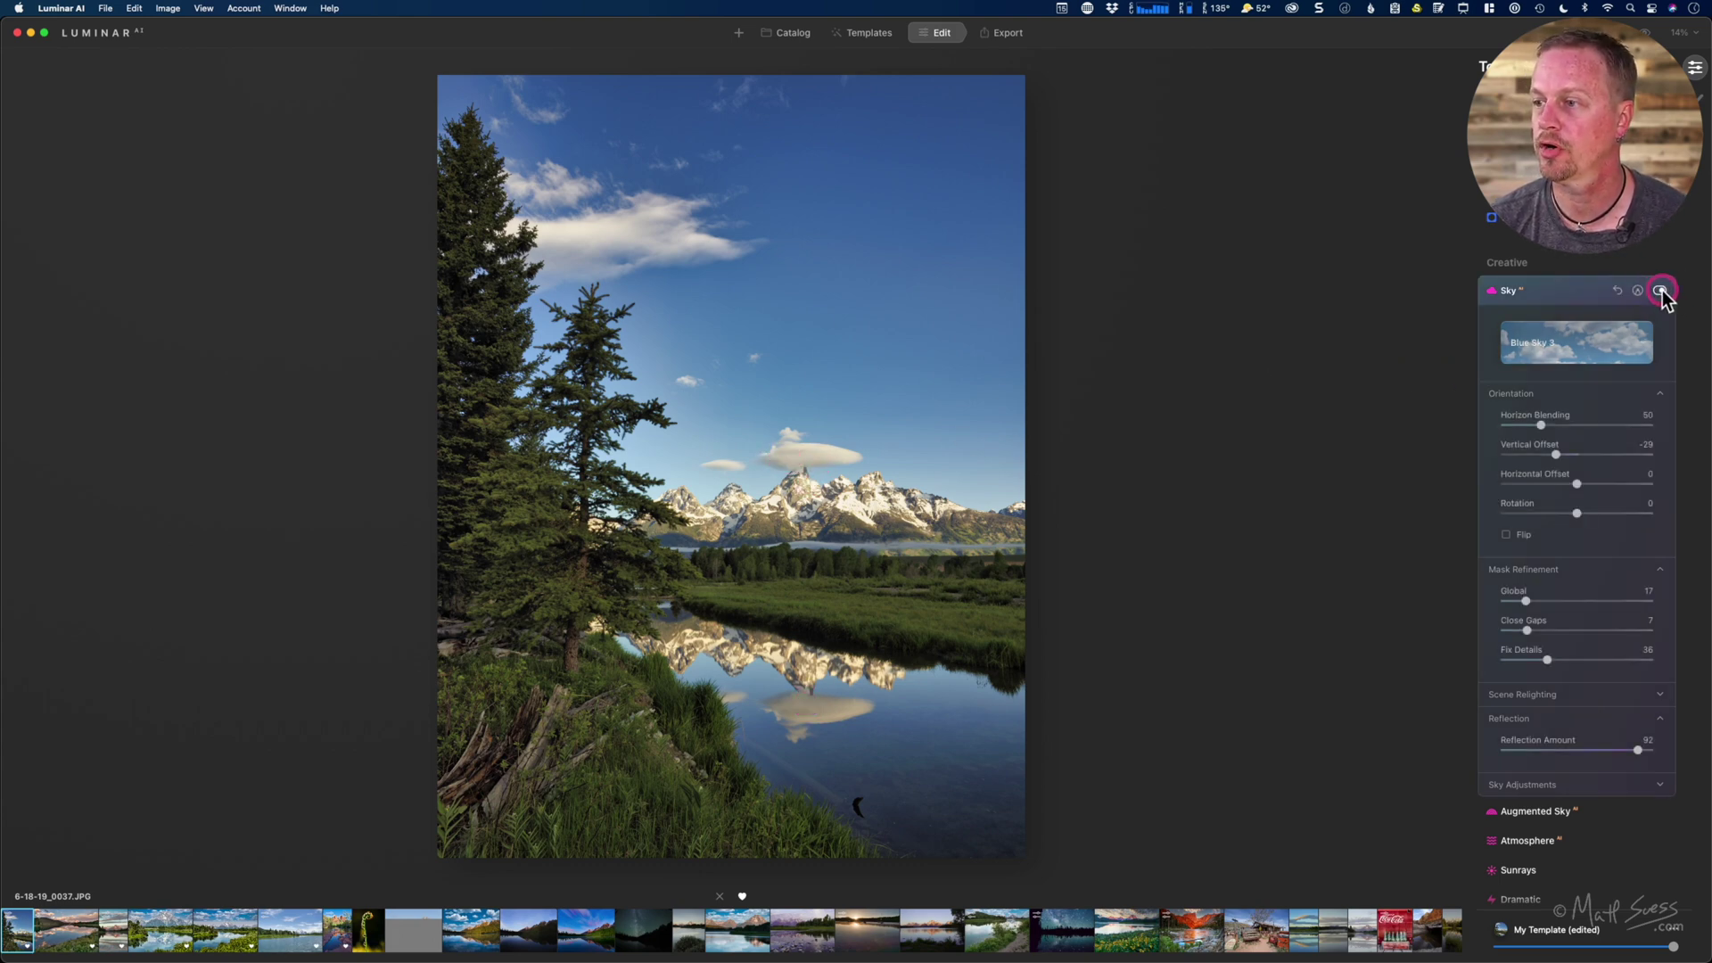
{"action": "left_click", "coordinate": [1557, 455]}
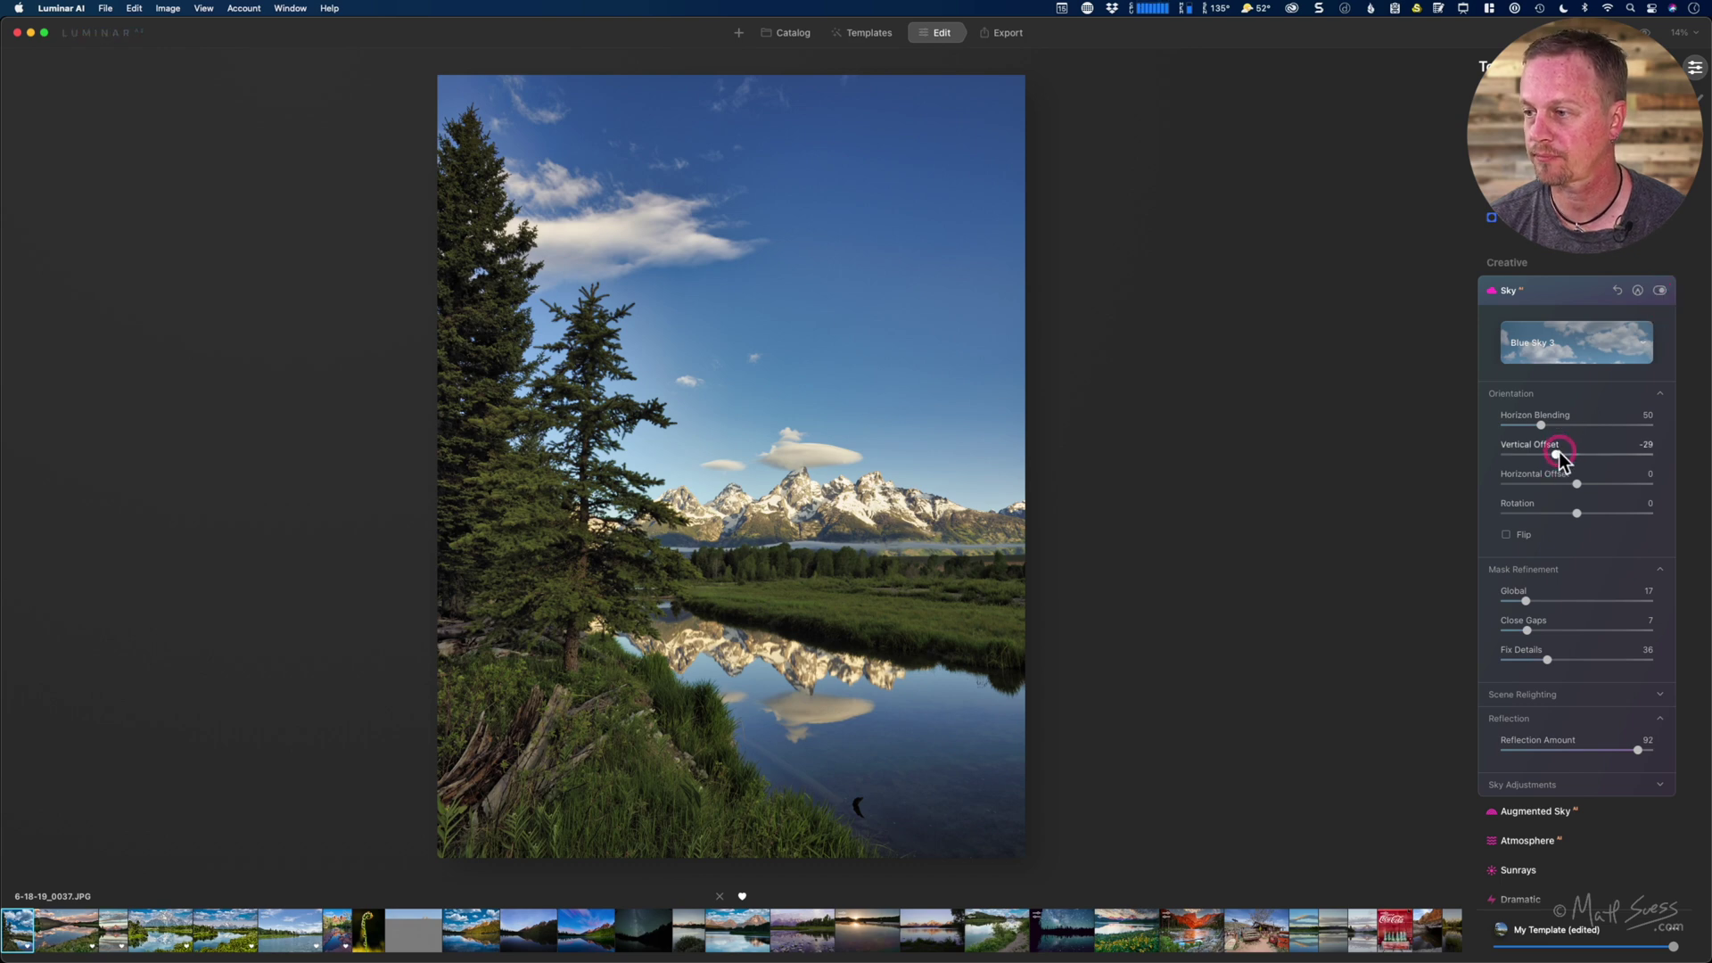
{"action": "double_click", "coordinate": [1557, 455]}
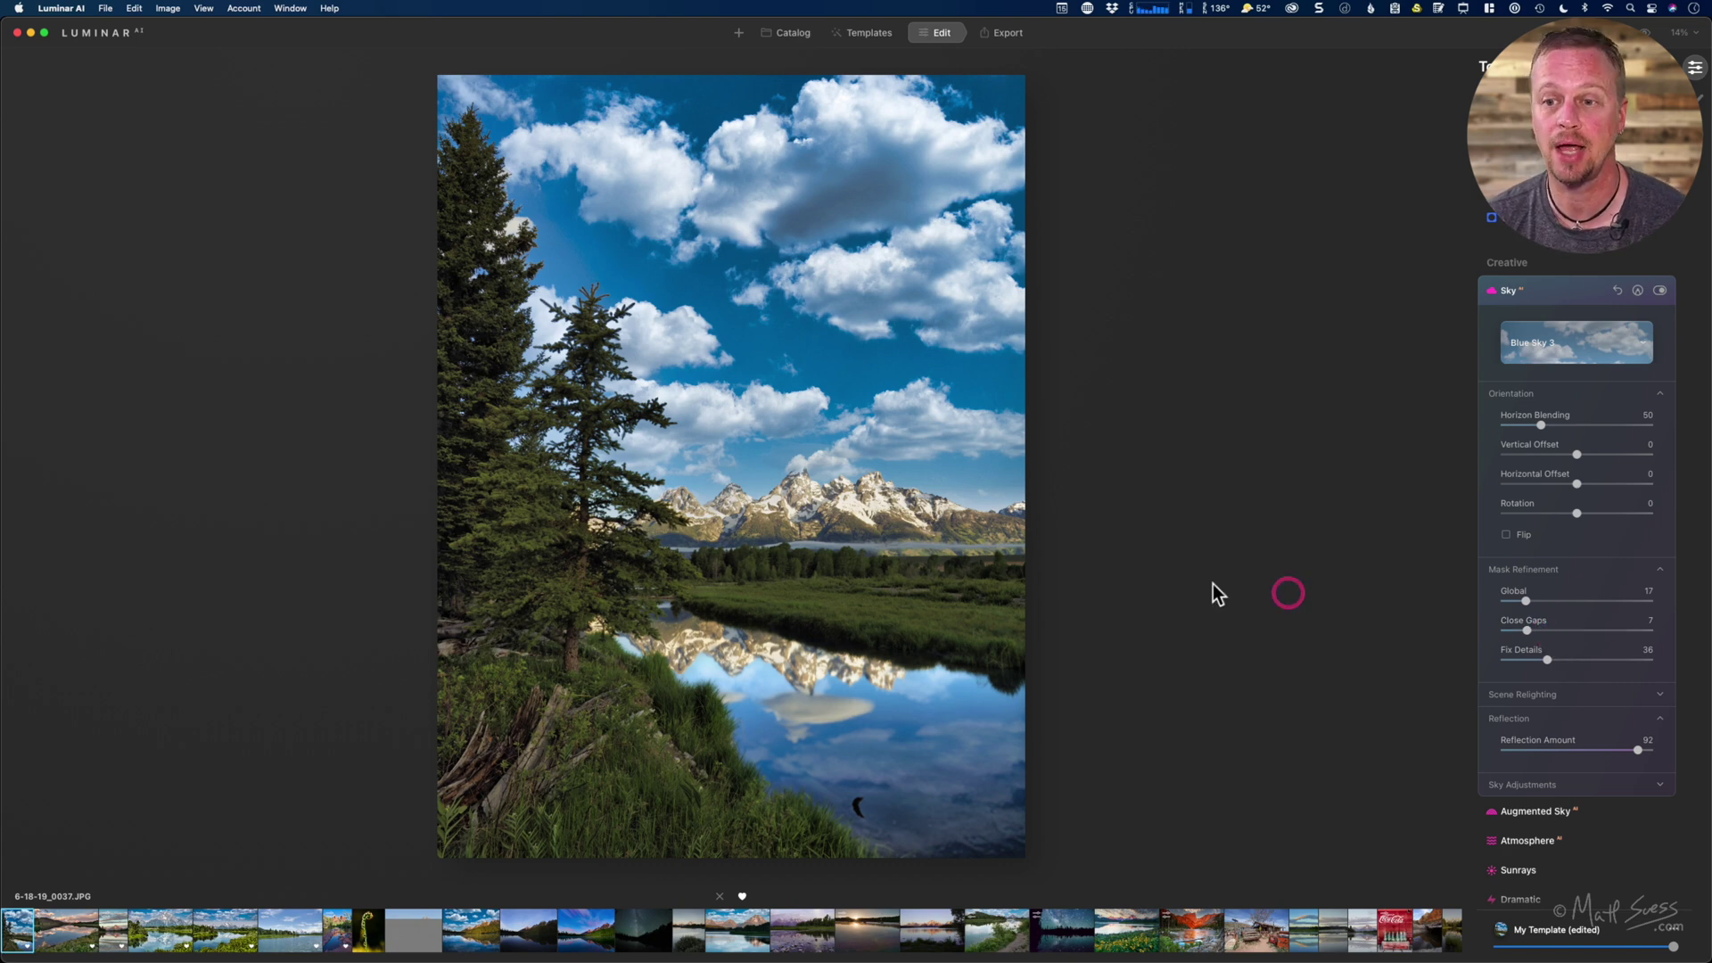
{"action": "left_click", "coordinate": [853, 508]}
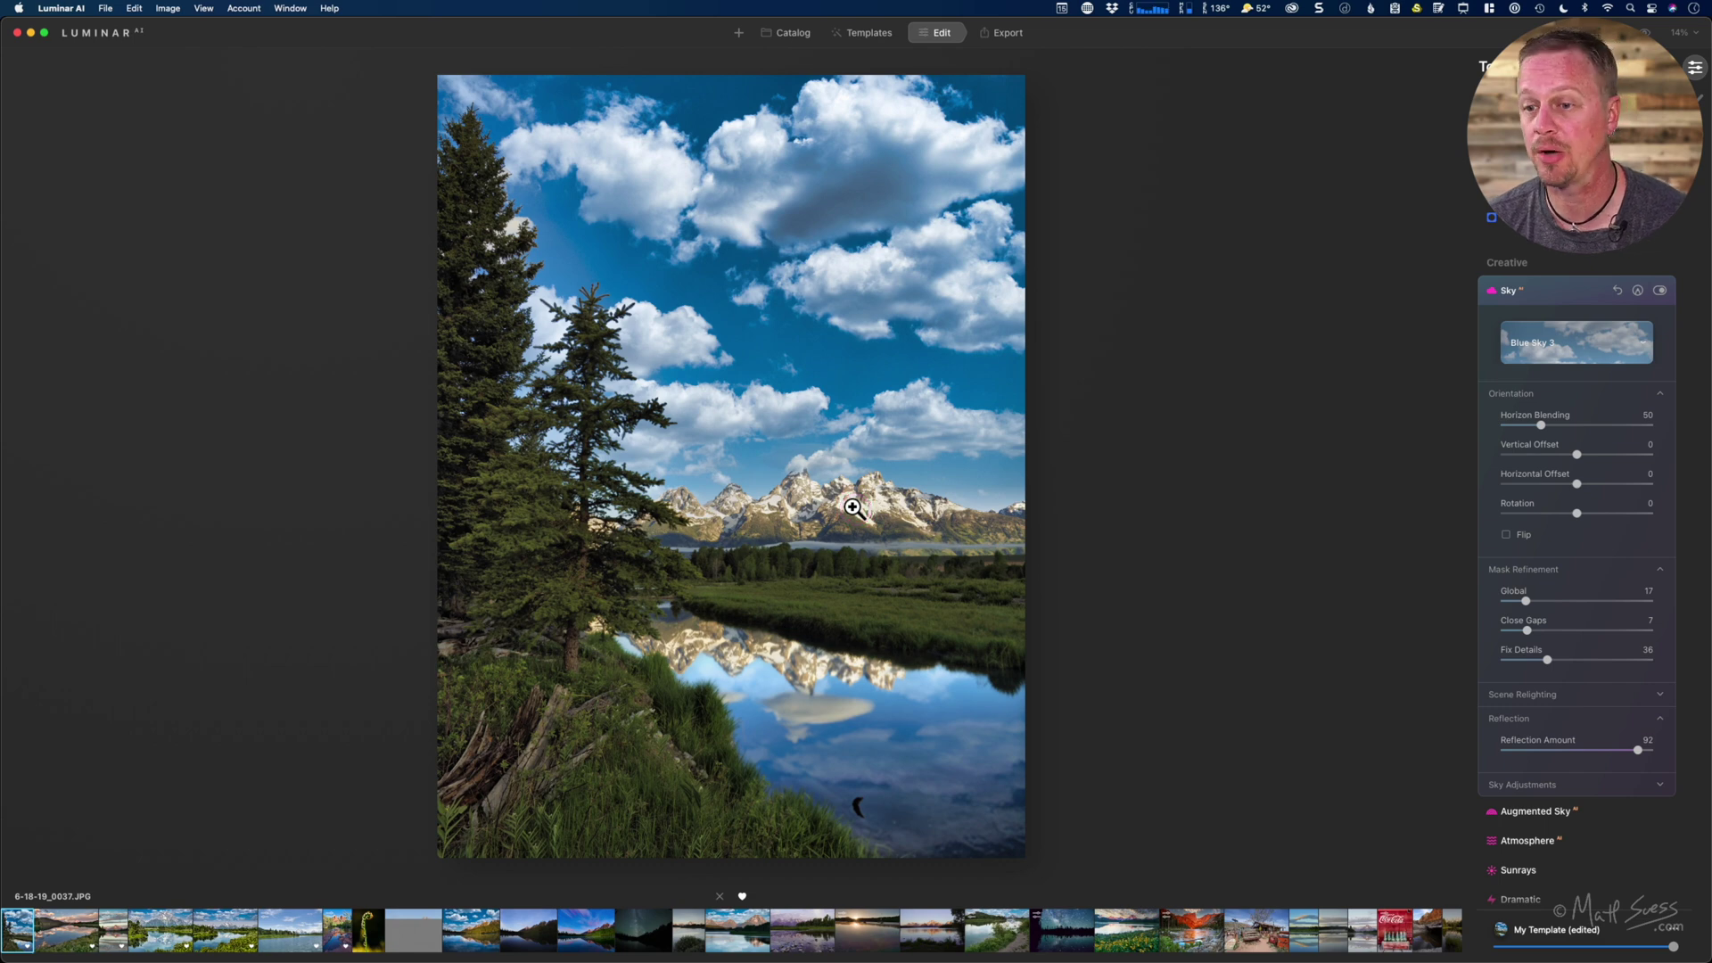
{"action": "mouse_move", "coordinate": [830, 714]}
{"action": "left_mouse_down"}
{"action": "mouse_move", "coordinate": [845, 711]}
{"action": "mouse_move", "coordinate": [809, 754]}
{"action": "mouse_move", "coordinate": [833, 738]}
{"action": "mouse_move", "coordinate": [819, 734]}
{"action": "left_mouse_up"}
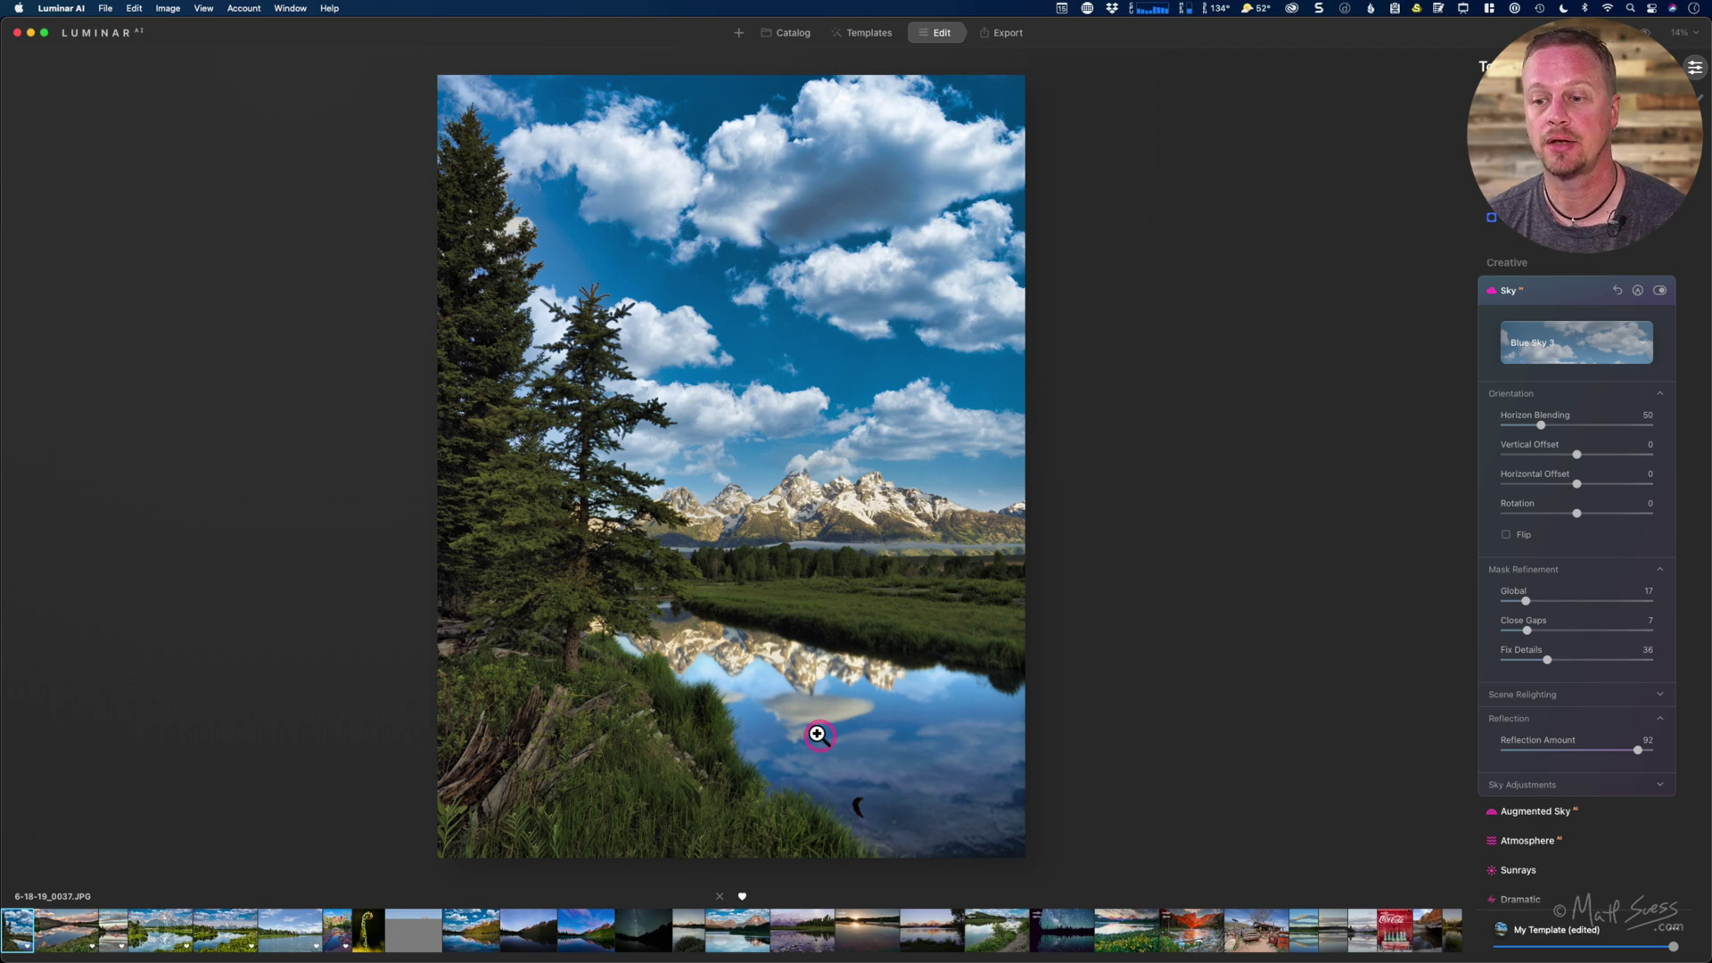
{"action": "left_click_drag", "start_coordinate": [819, 734], "coordinate": [857, 728]}
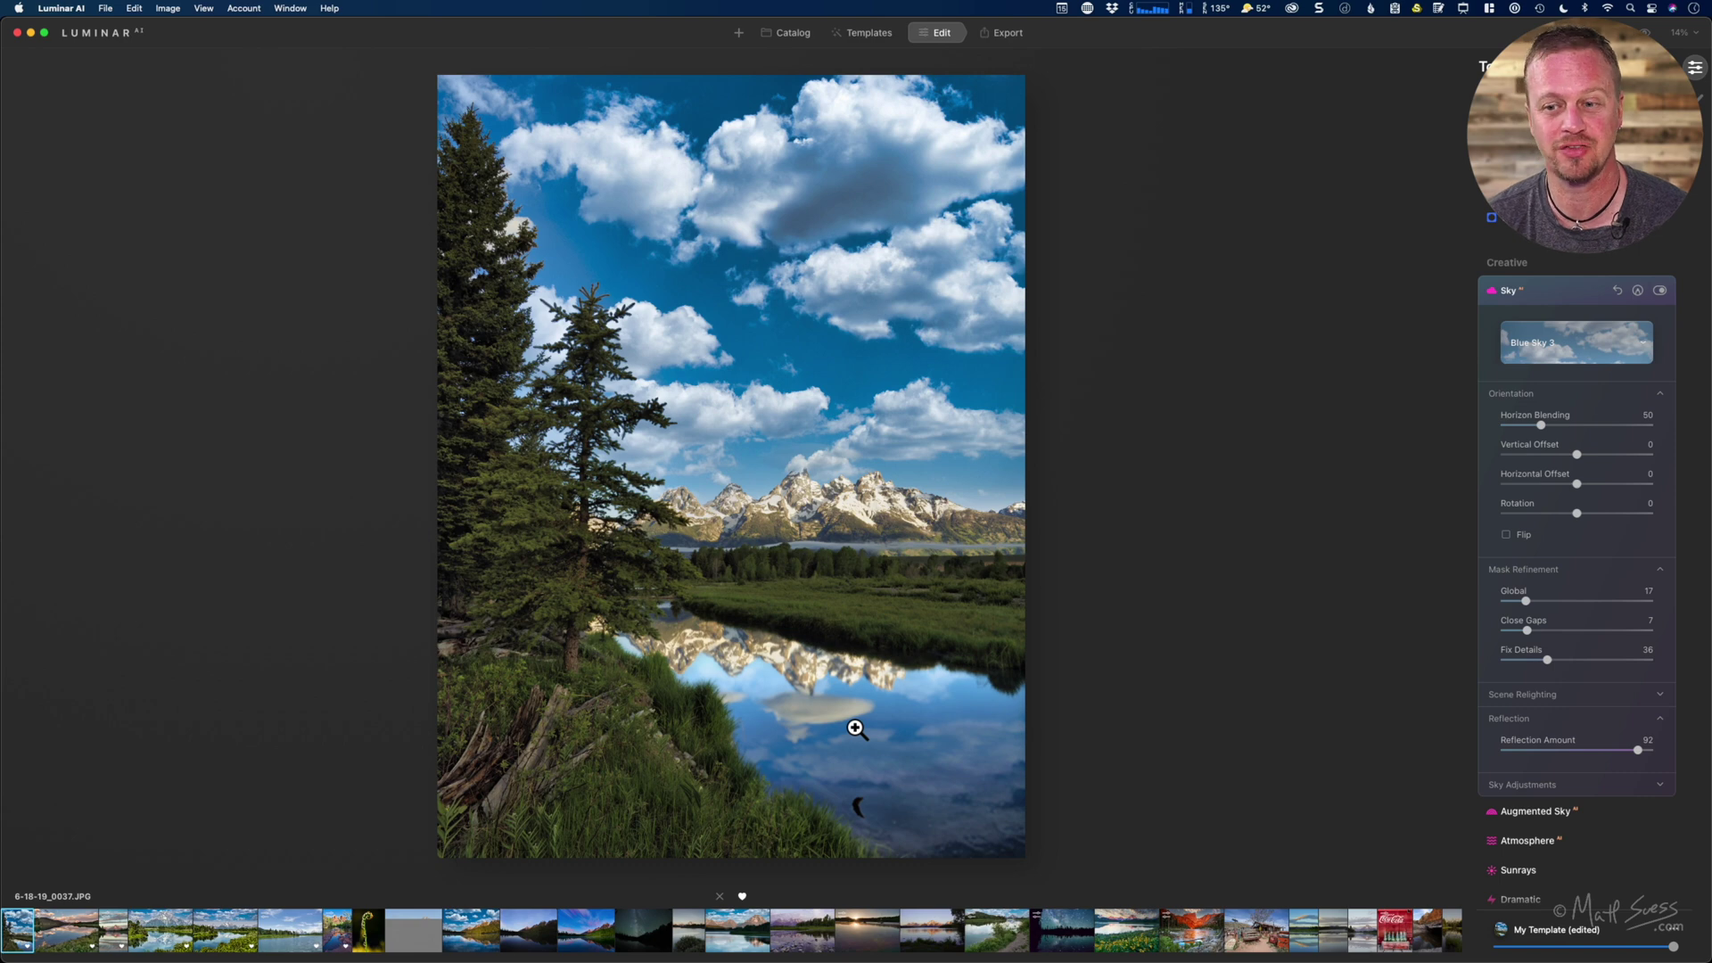
{"action": "left_click_drag", "start_coordinate": [857, 728], "coordinate": [1086, 566]}
Step: Lower the Blue Sky 2 sky on 6-18-19_0037.JPG to a Vertical Offset of -56
{"action": "left_click", "coordinate": [1554, 464]}
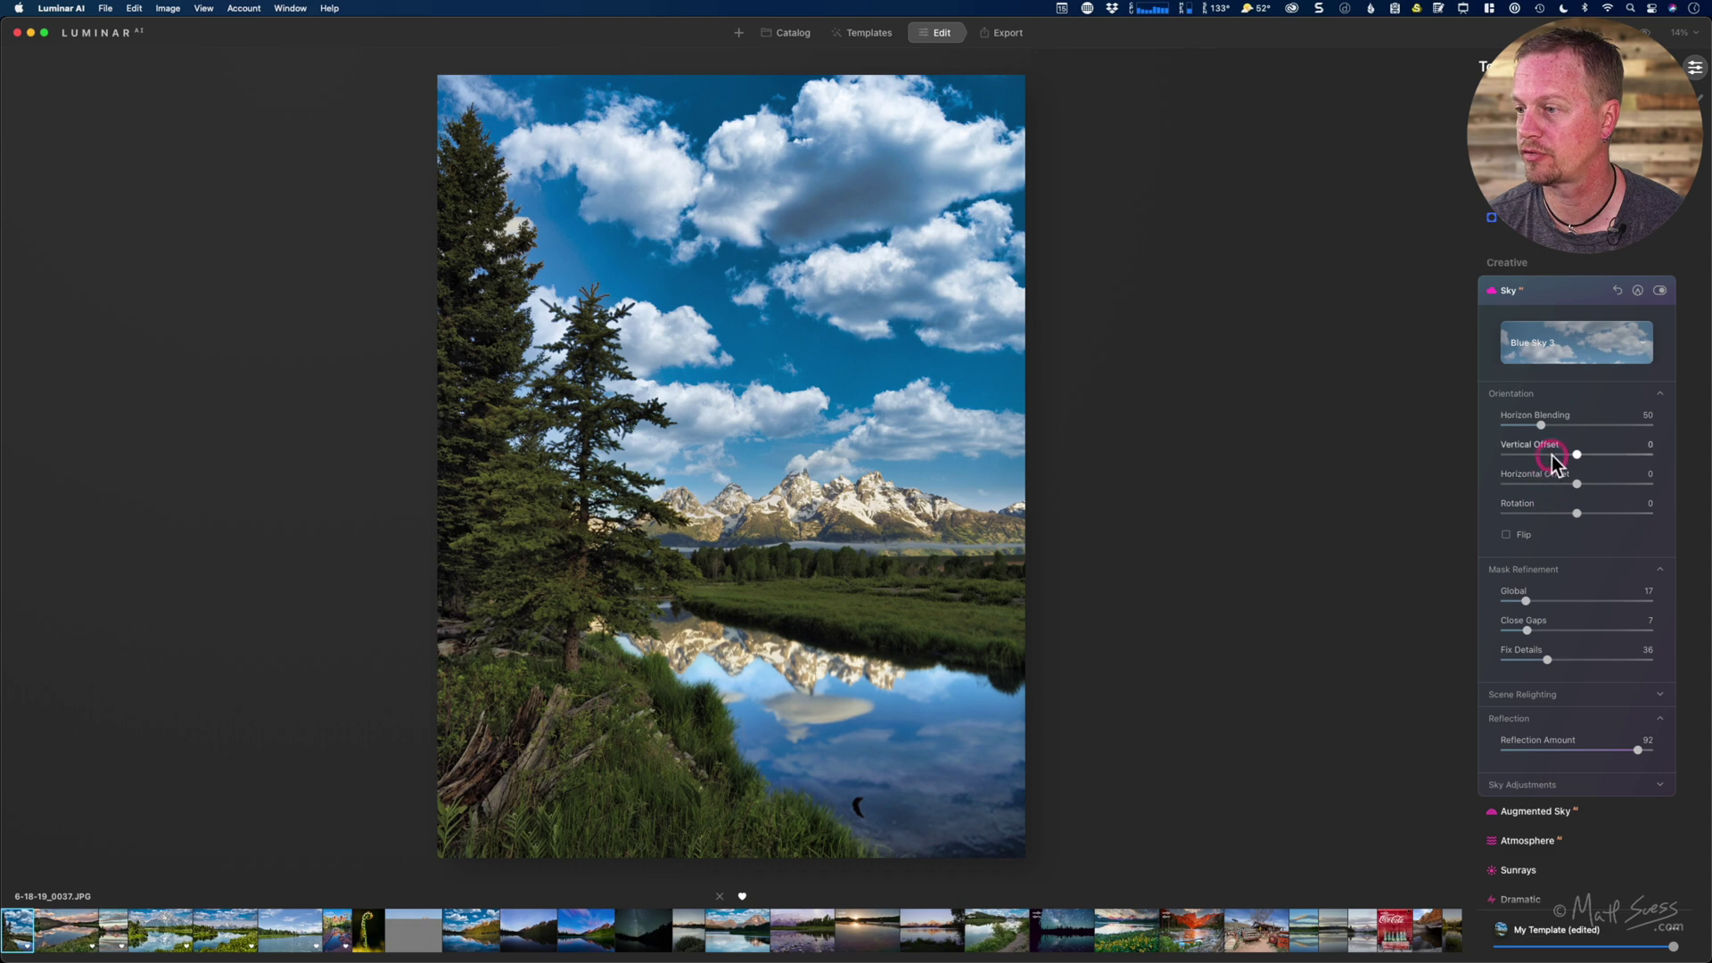
{"action": "left_click_drag", "start_coordinate": [1554, 464], "coordinate": [1544, 457]}
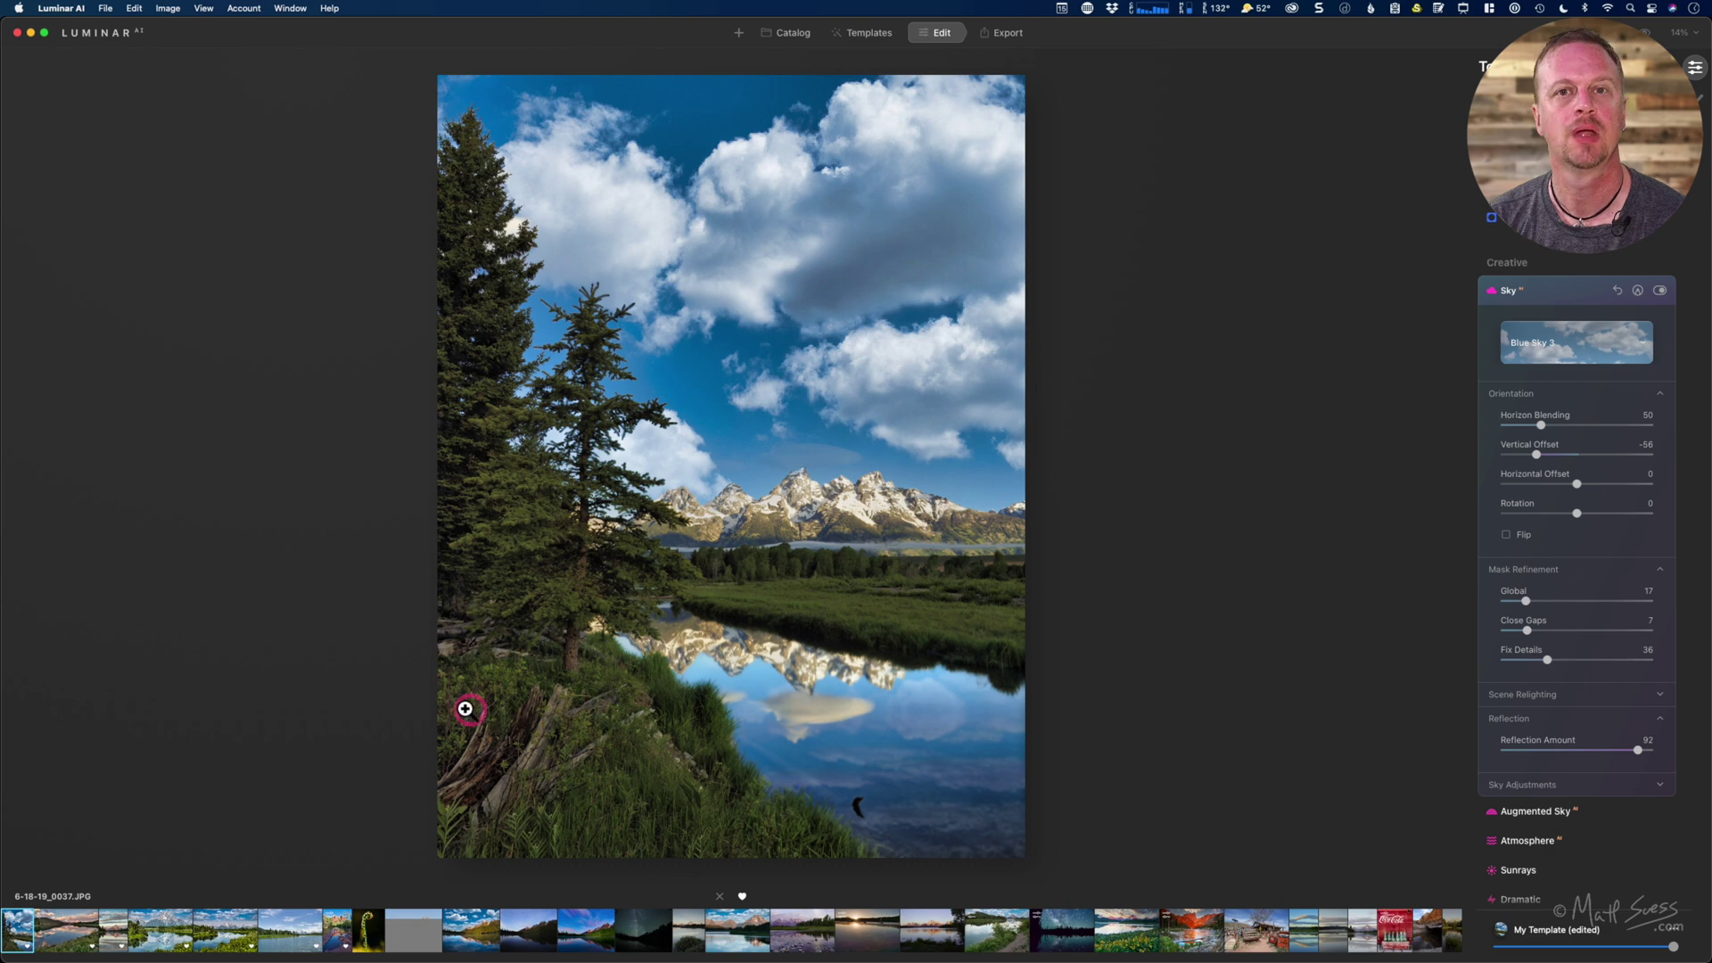
Step: Open the Sedona red-rock photo, enable its Dramatic Sunset 7 sky, and set Vertical Offset to -41
{"action": "left_click", "coordinate": [340, 905]}
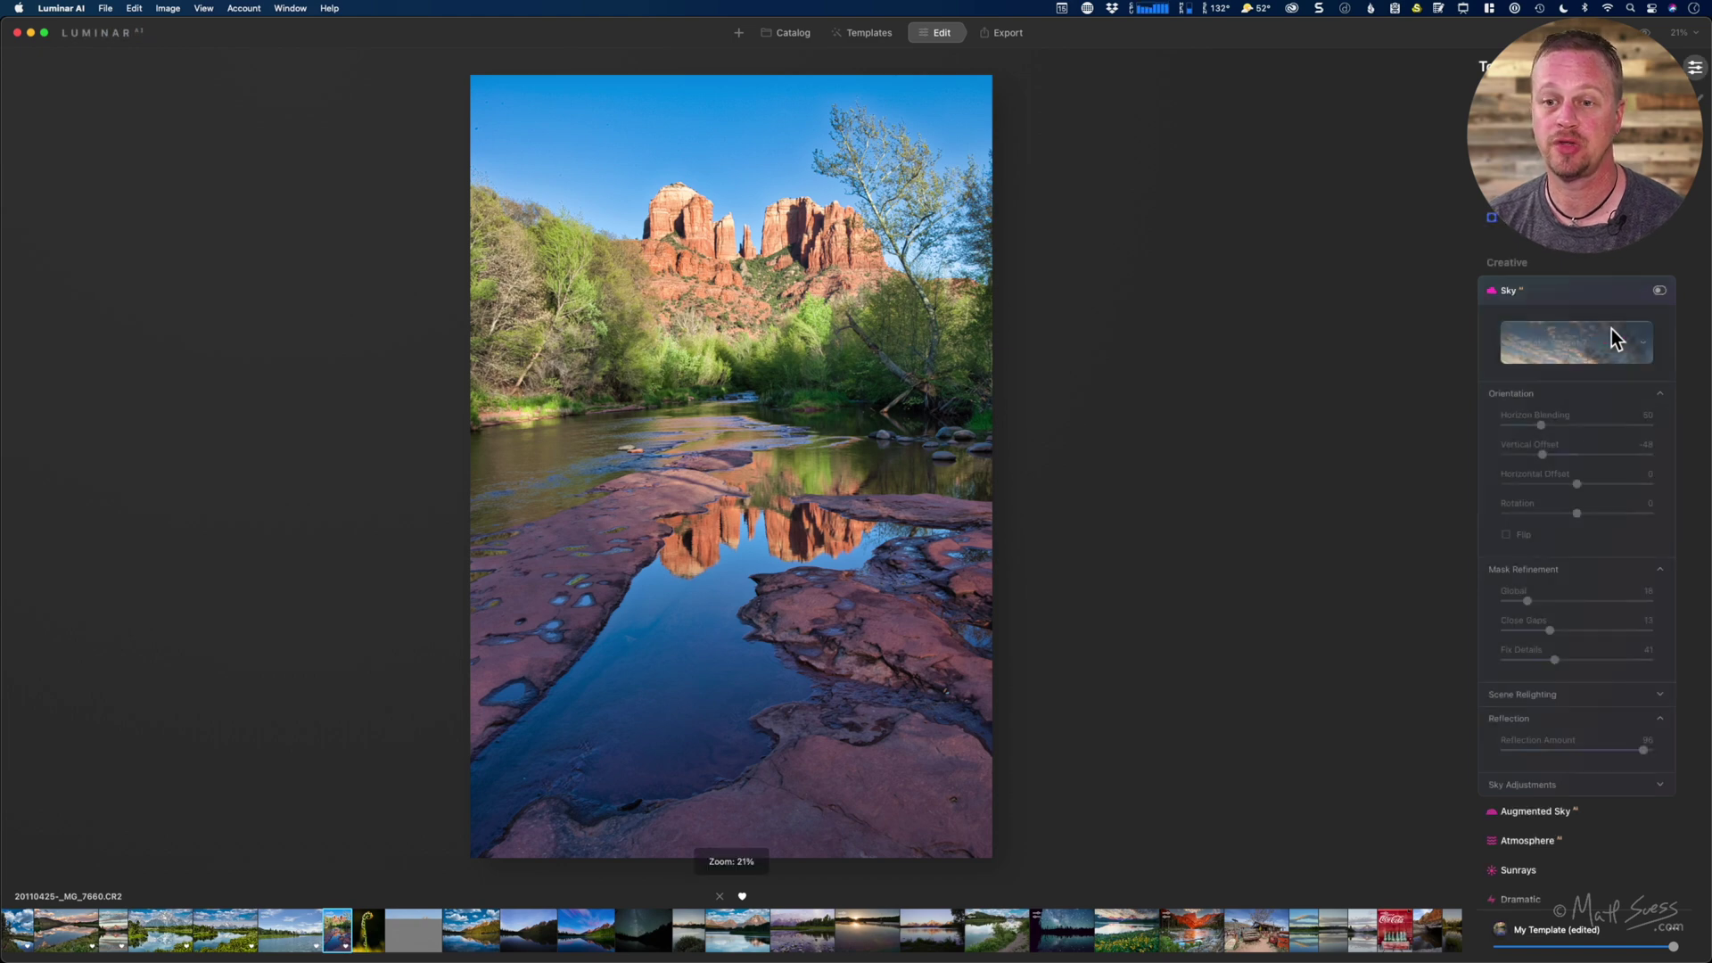
{"action": "left_click", "coordinate": [1658, 294]}
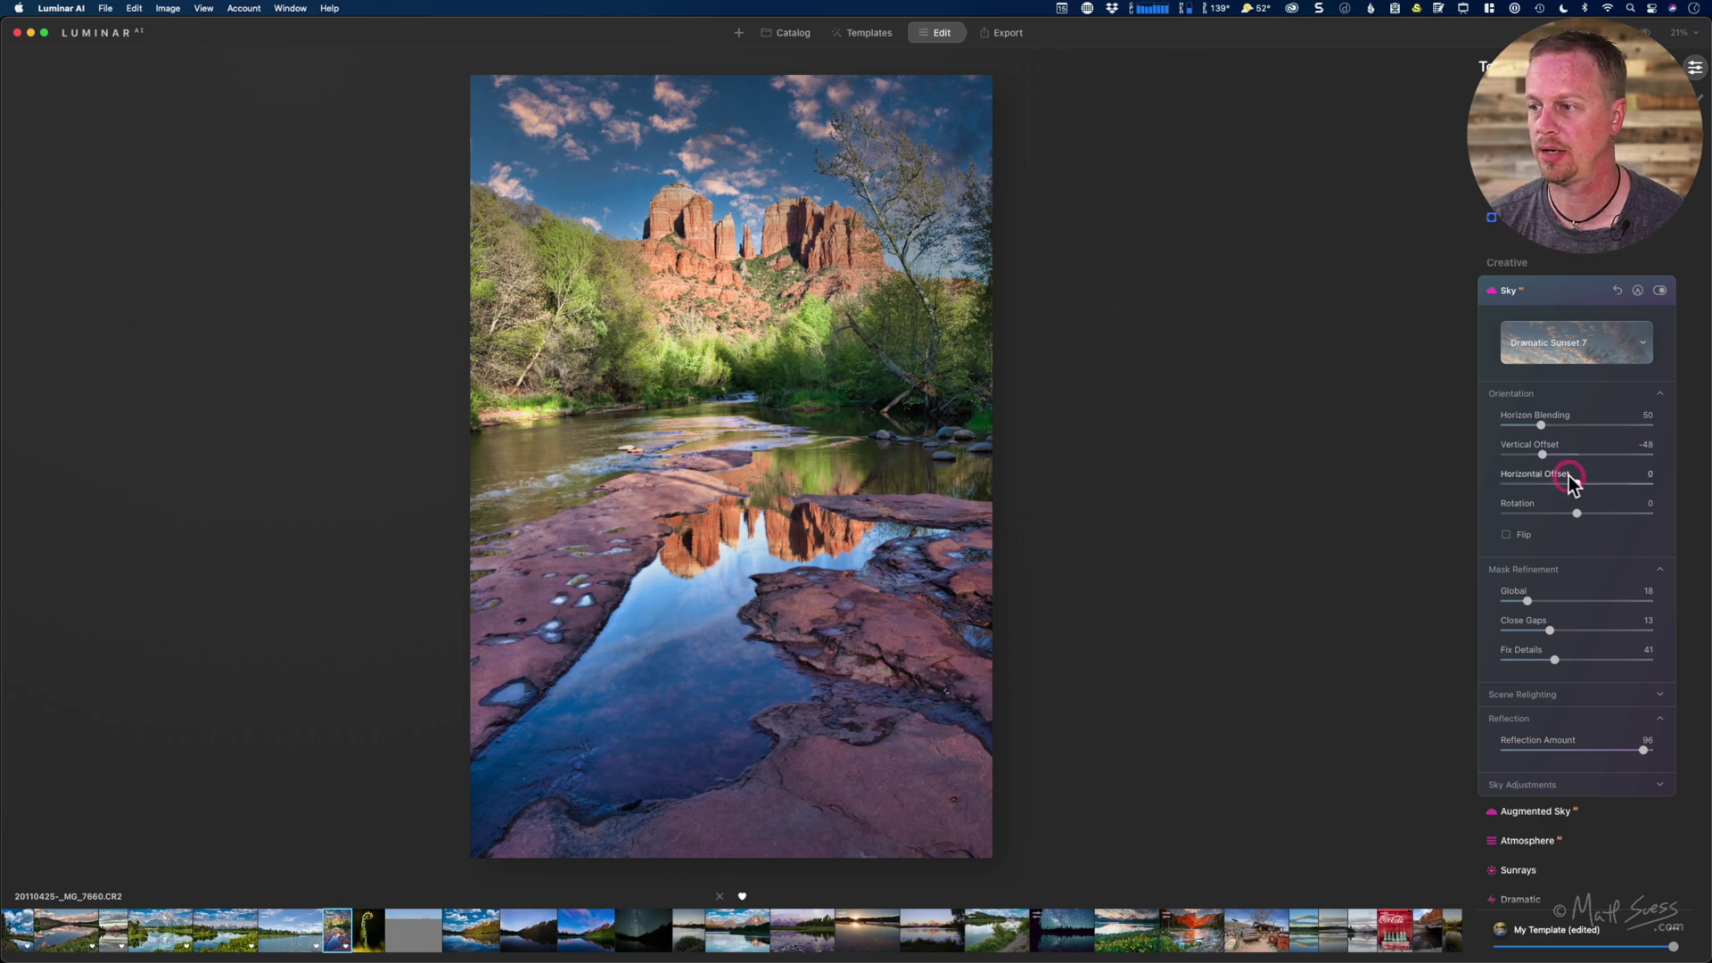
{"action": "left_click_drag", "start_coordinate": [1563, 456], "coordinate": [1586, 458]}
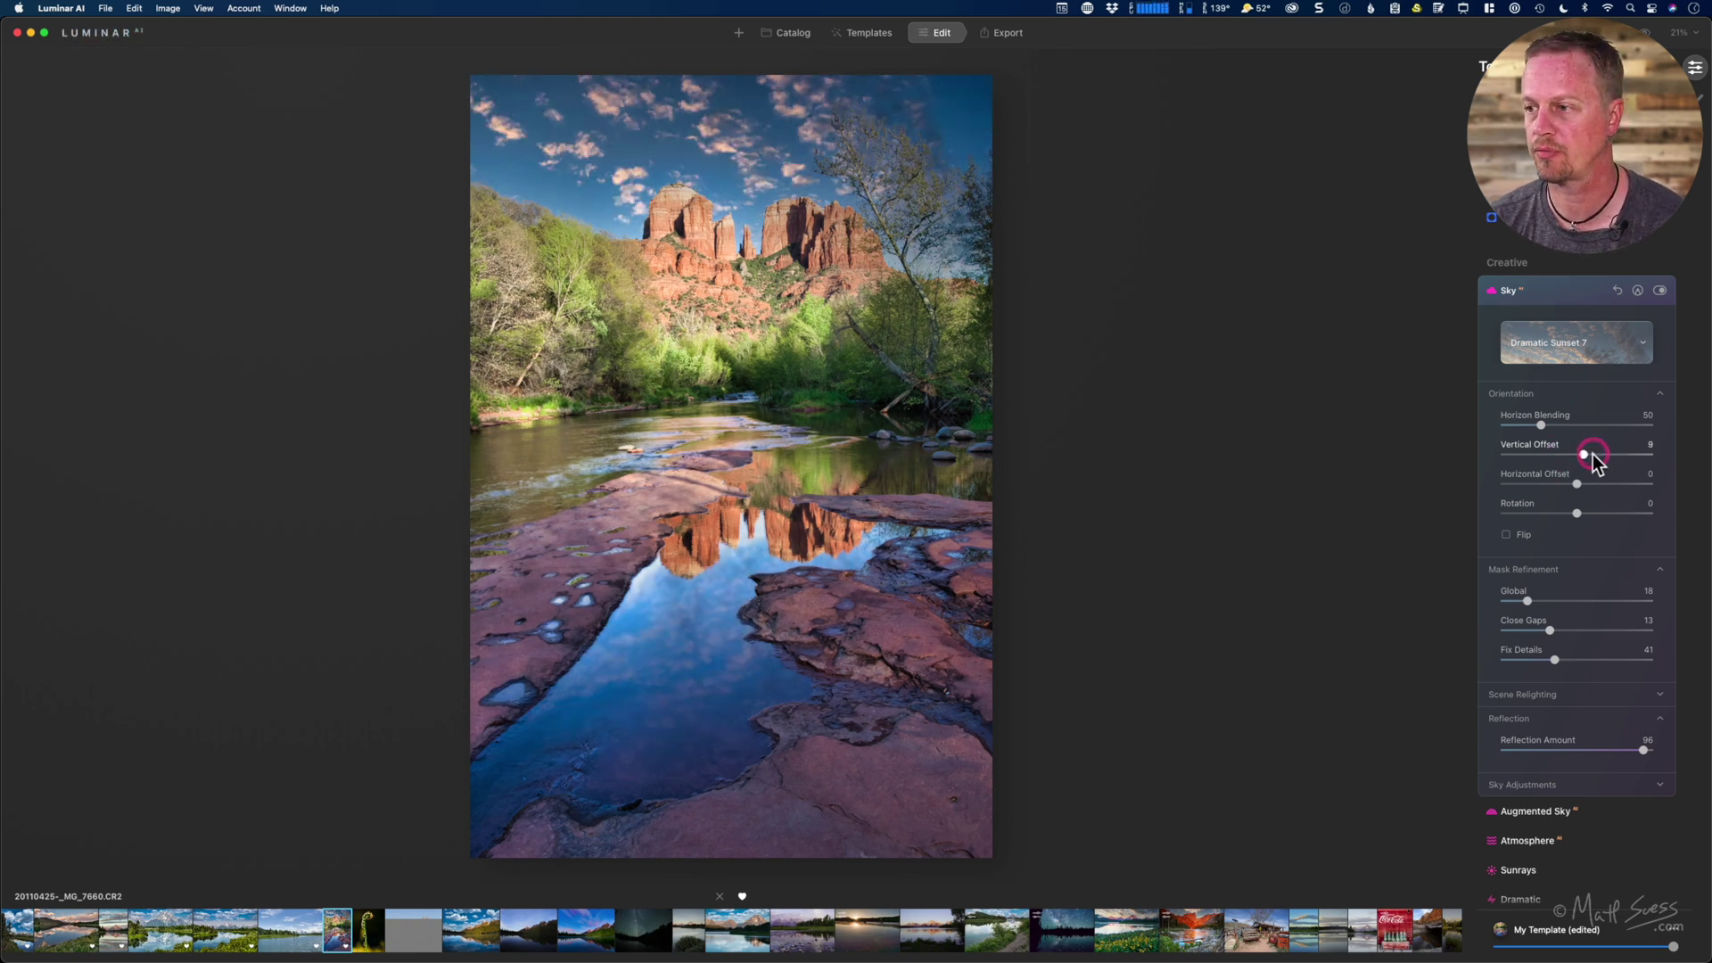
{"action": "left_click_drag", "start_coordinate": [1596, 453], "coordinate": [1530, 458]}
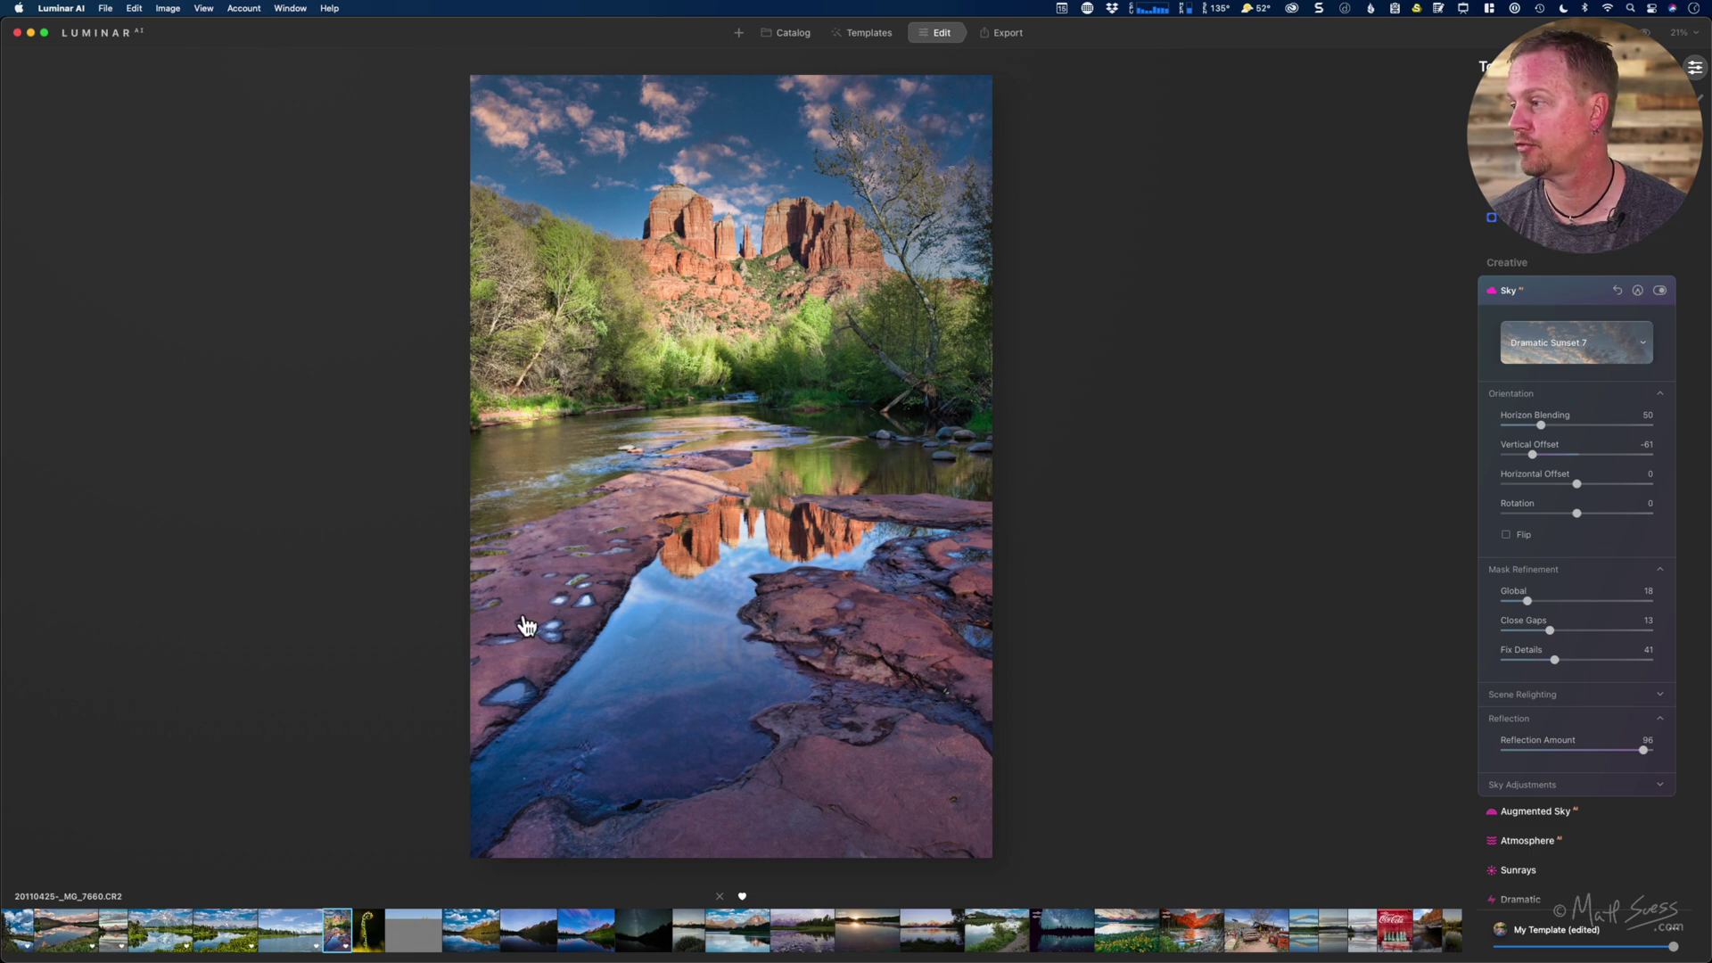
Step: Switch to Photo Mechanic Plus and show Flowenol after.jpg in the large Preview window
{"action": "key", "text": "super+Tab"}
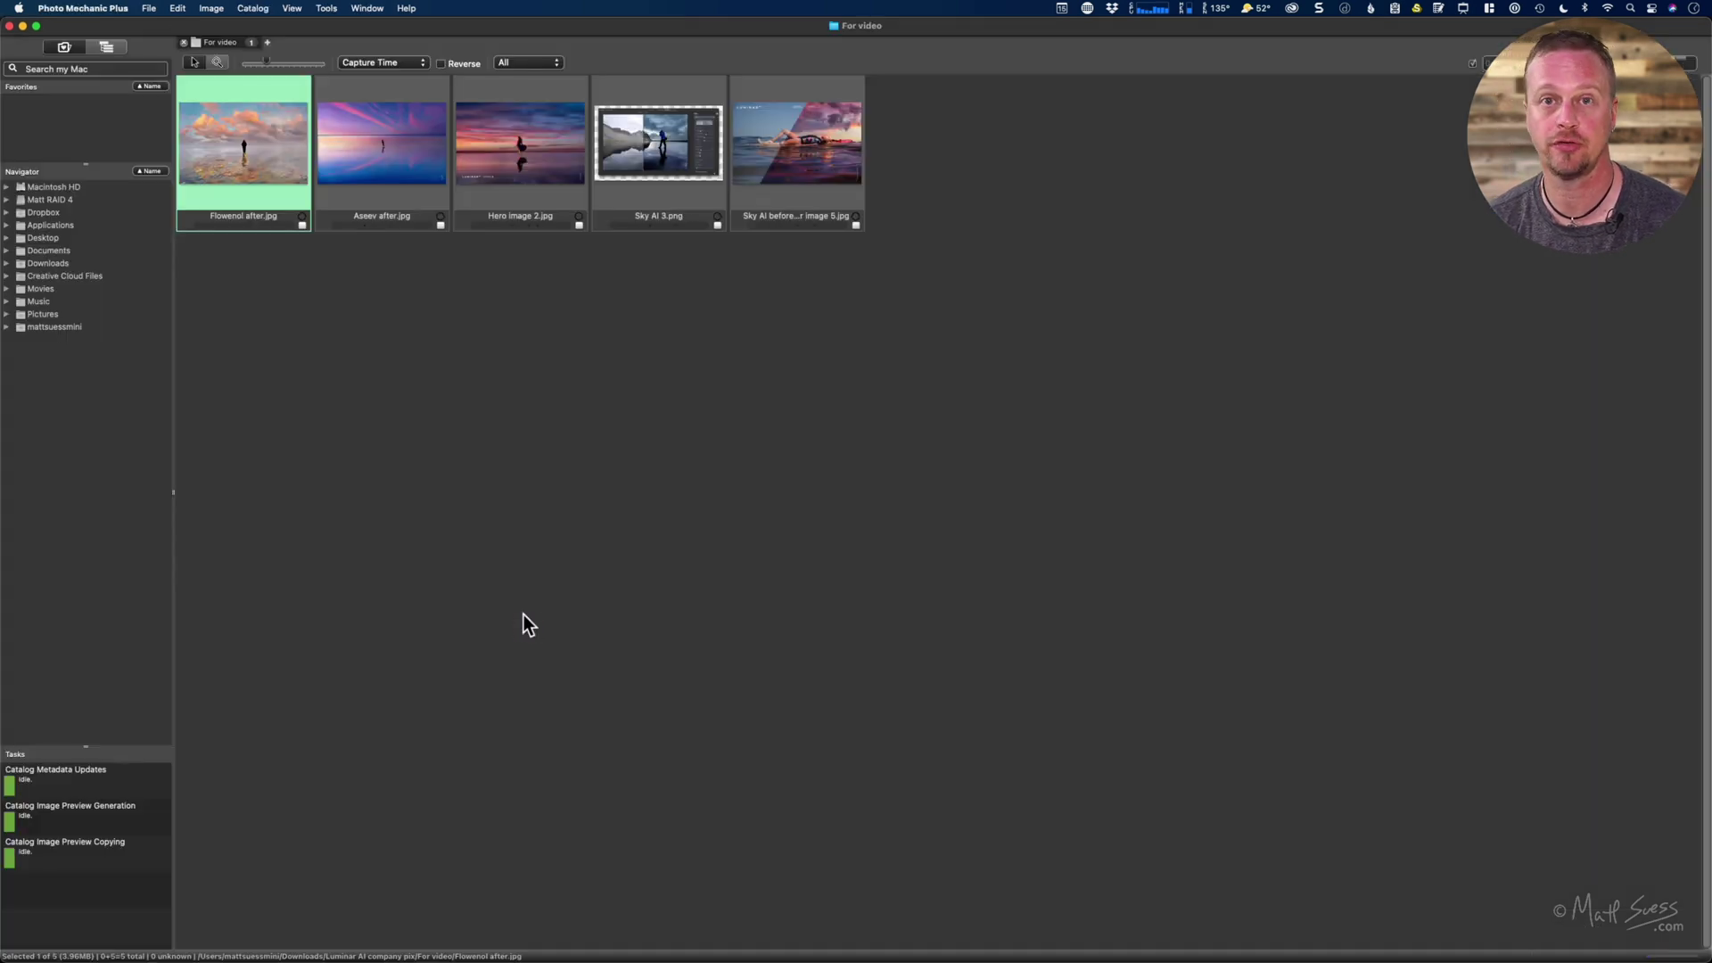
{"action": "double_click", "coordinate": [238, 130]}
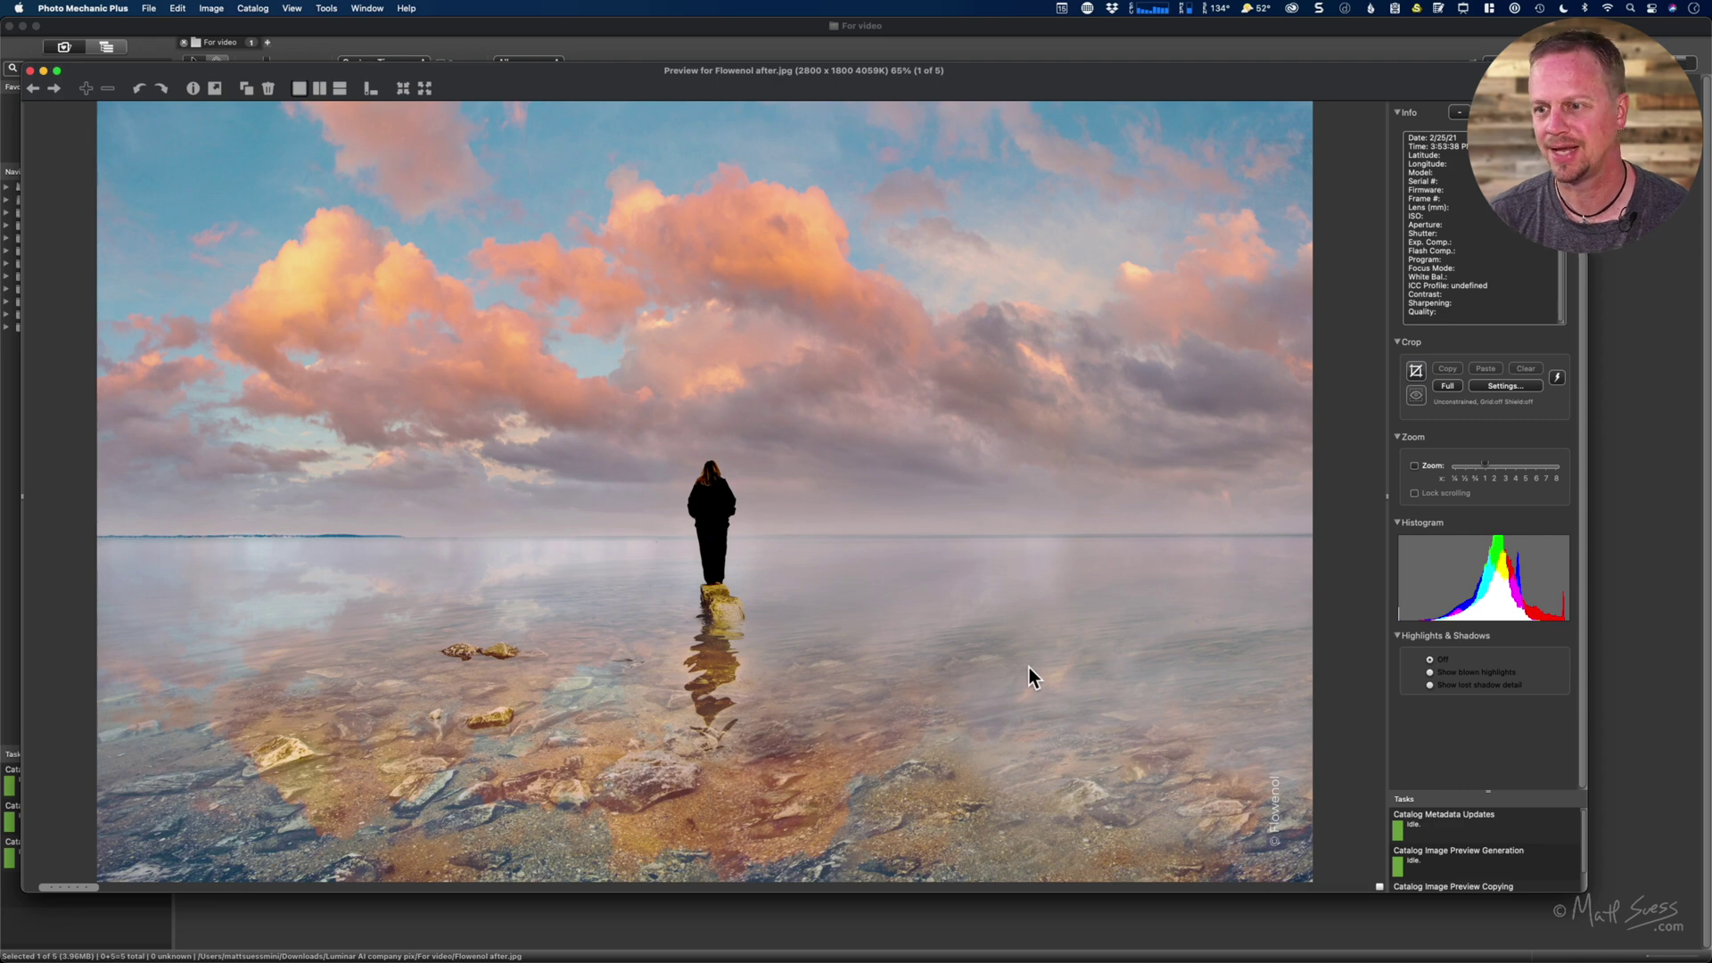
Step: Advance the Photo Mechanic Plus preview to image 2 of 5, Aseev after.jpg, the lone skater on ice
{"action": "key", "text": "Right"}
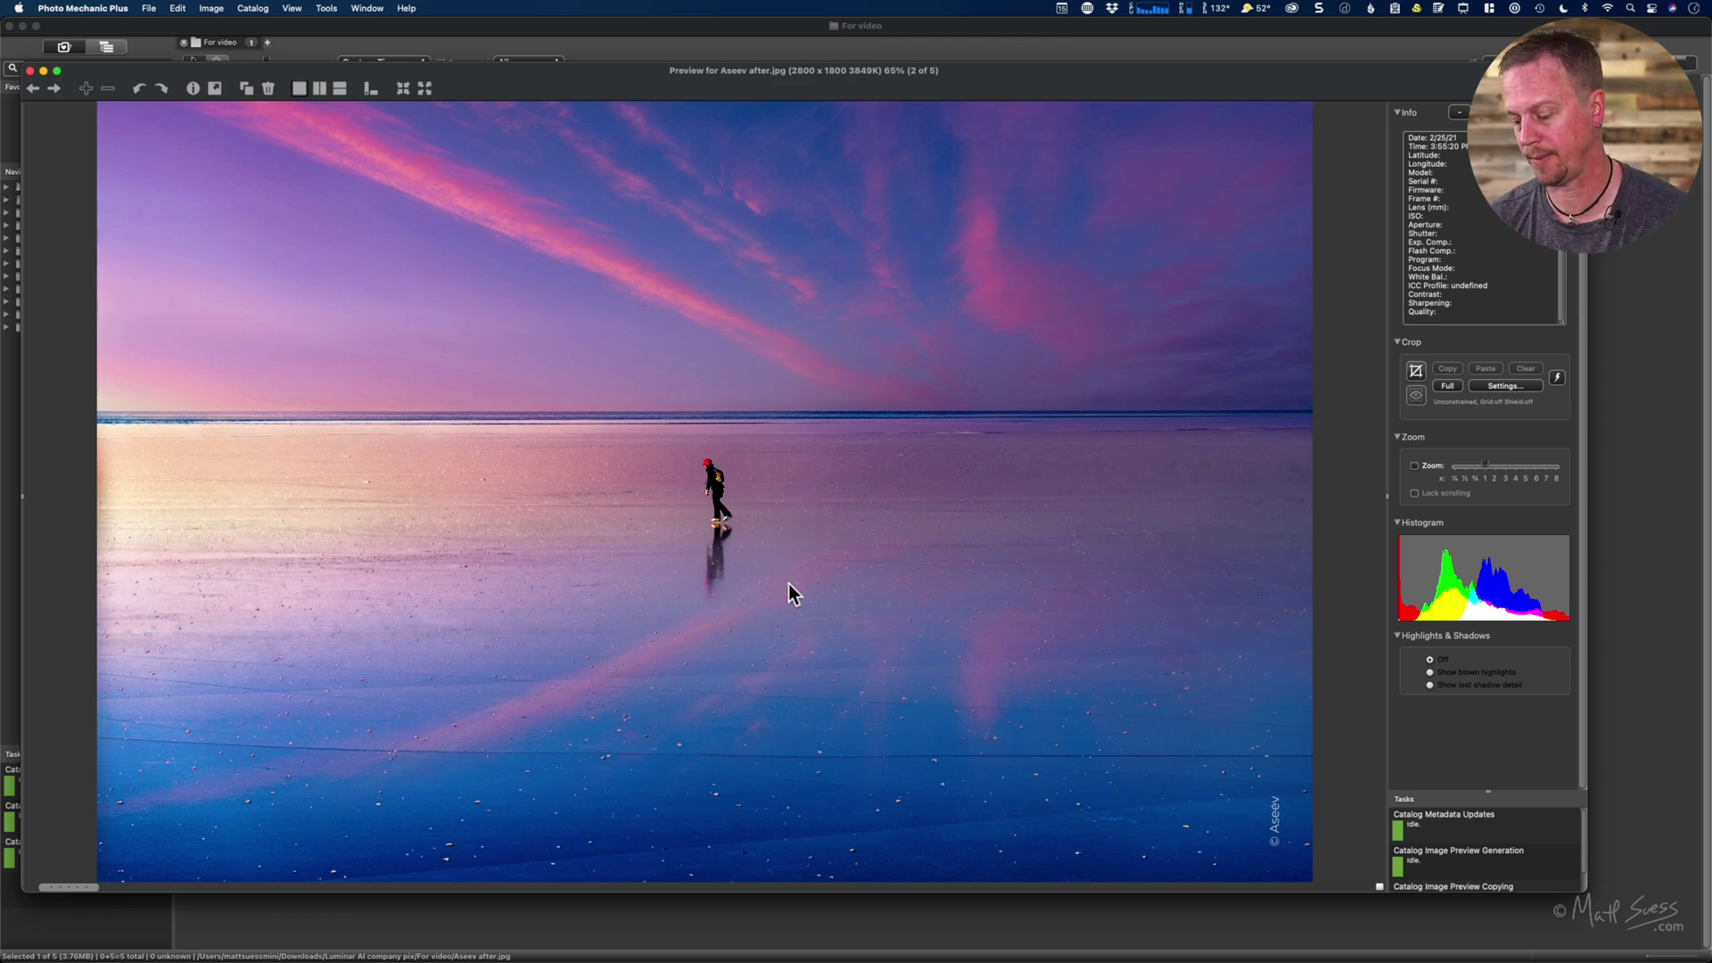
Step: Advance the preview to image 3 of 5, Hero image 2.jpg, the woman on reflective water
{"action": "key", "text": "Right"}
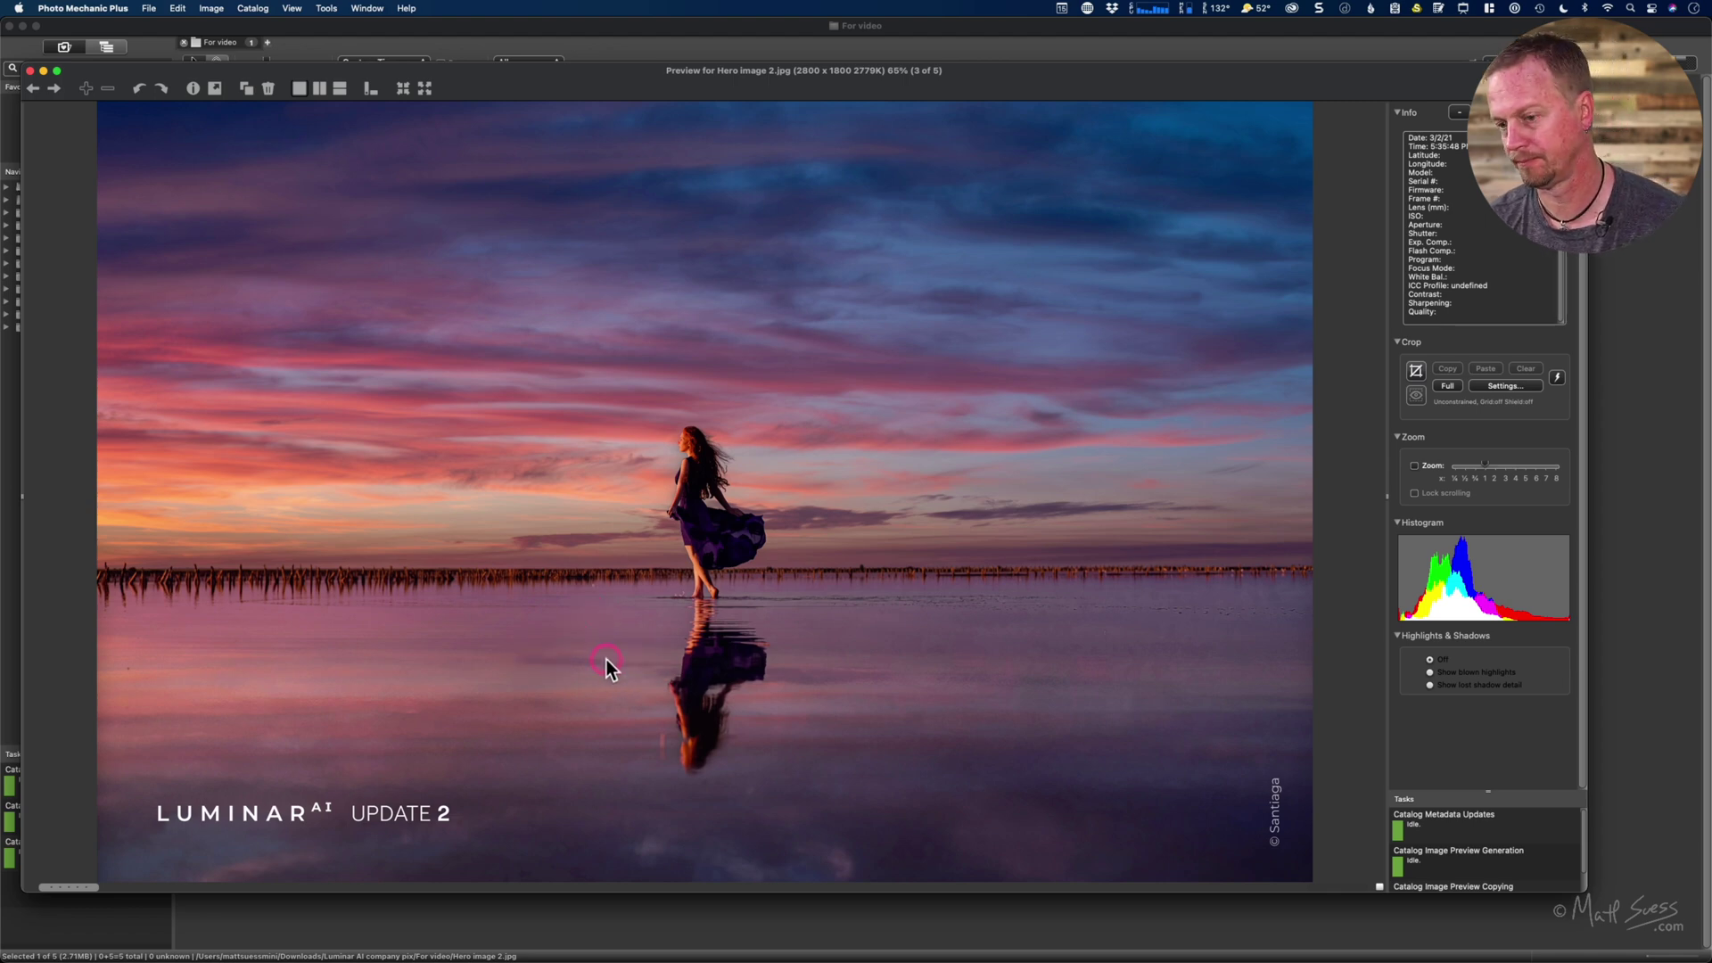
Step: Advance the preview to image 4 of 5, the Sky AI 3.png before/after with Dramatic Sky 19
{"action": "key", "text": "Right"}
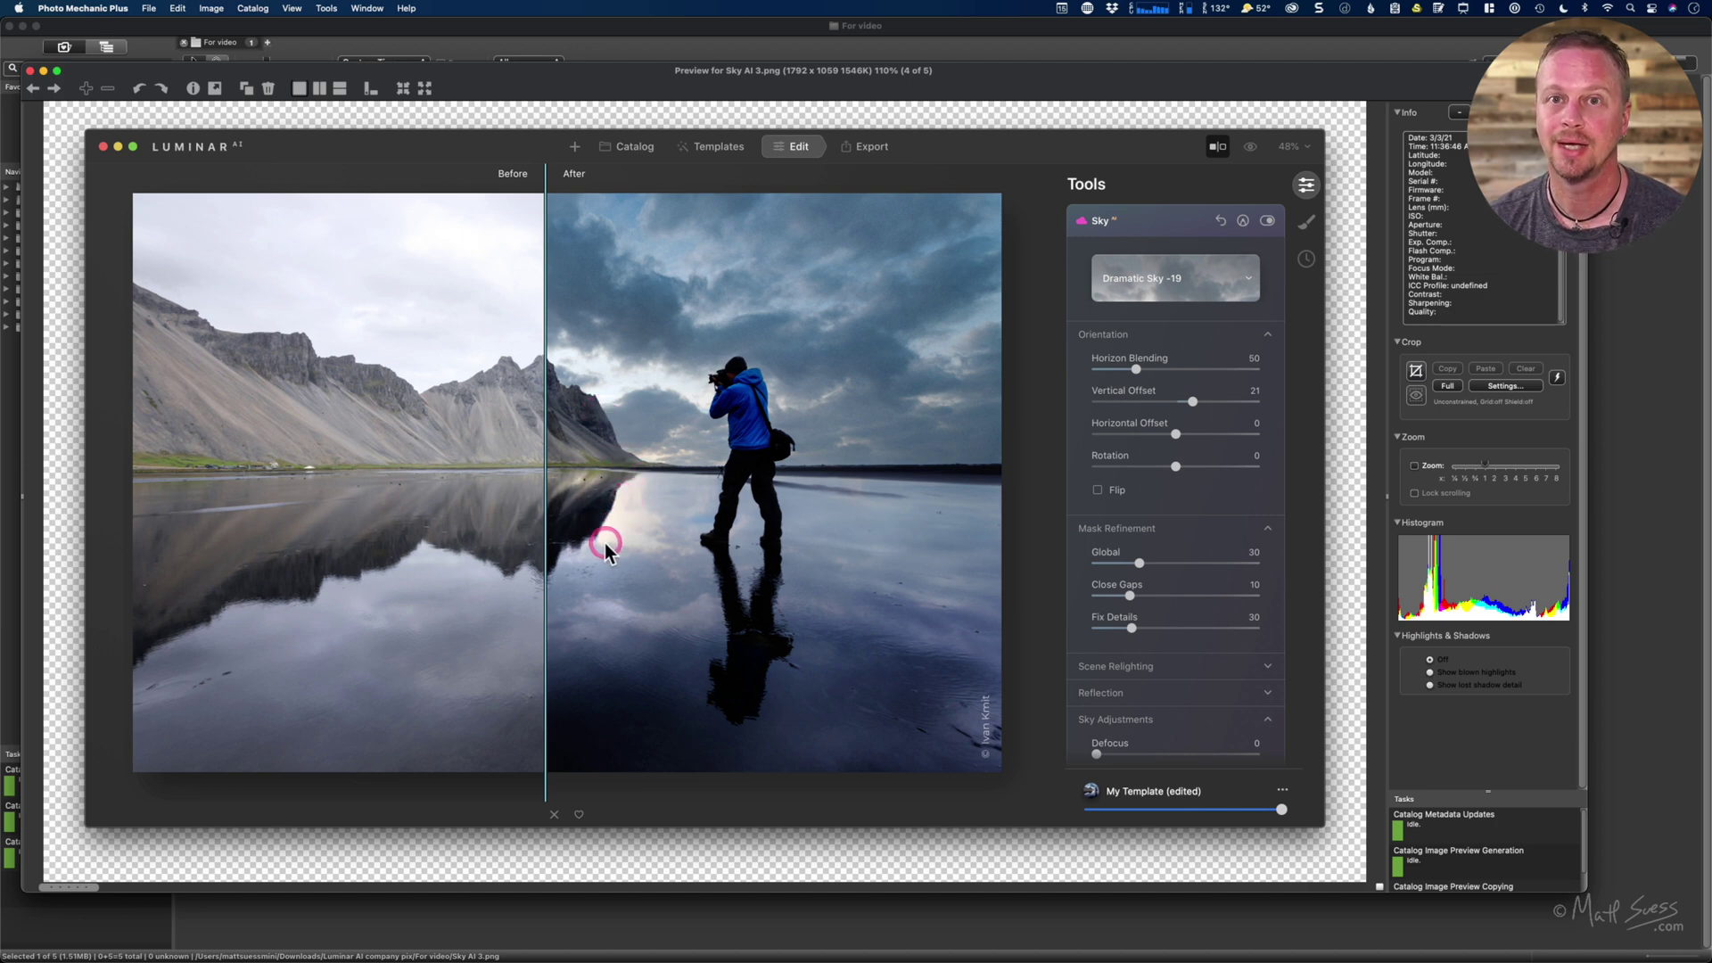
Step: Show image 5 of 5, Sky AI before-after image 5.jpg with the surfer under sunset clouds
{"action": "key", "text": "Right"}
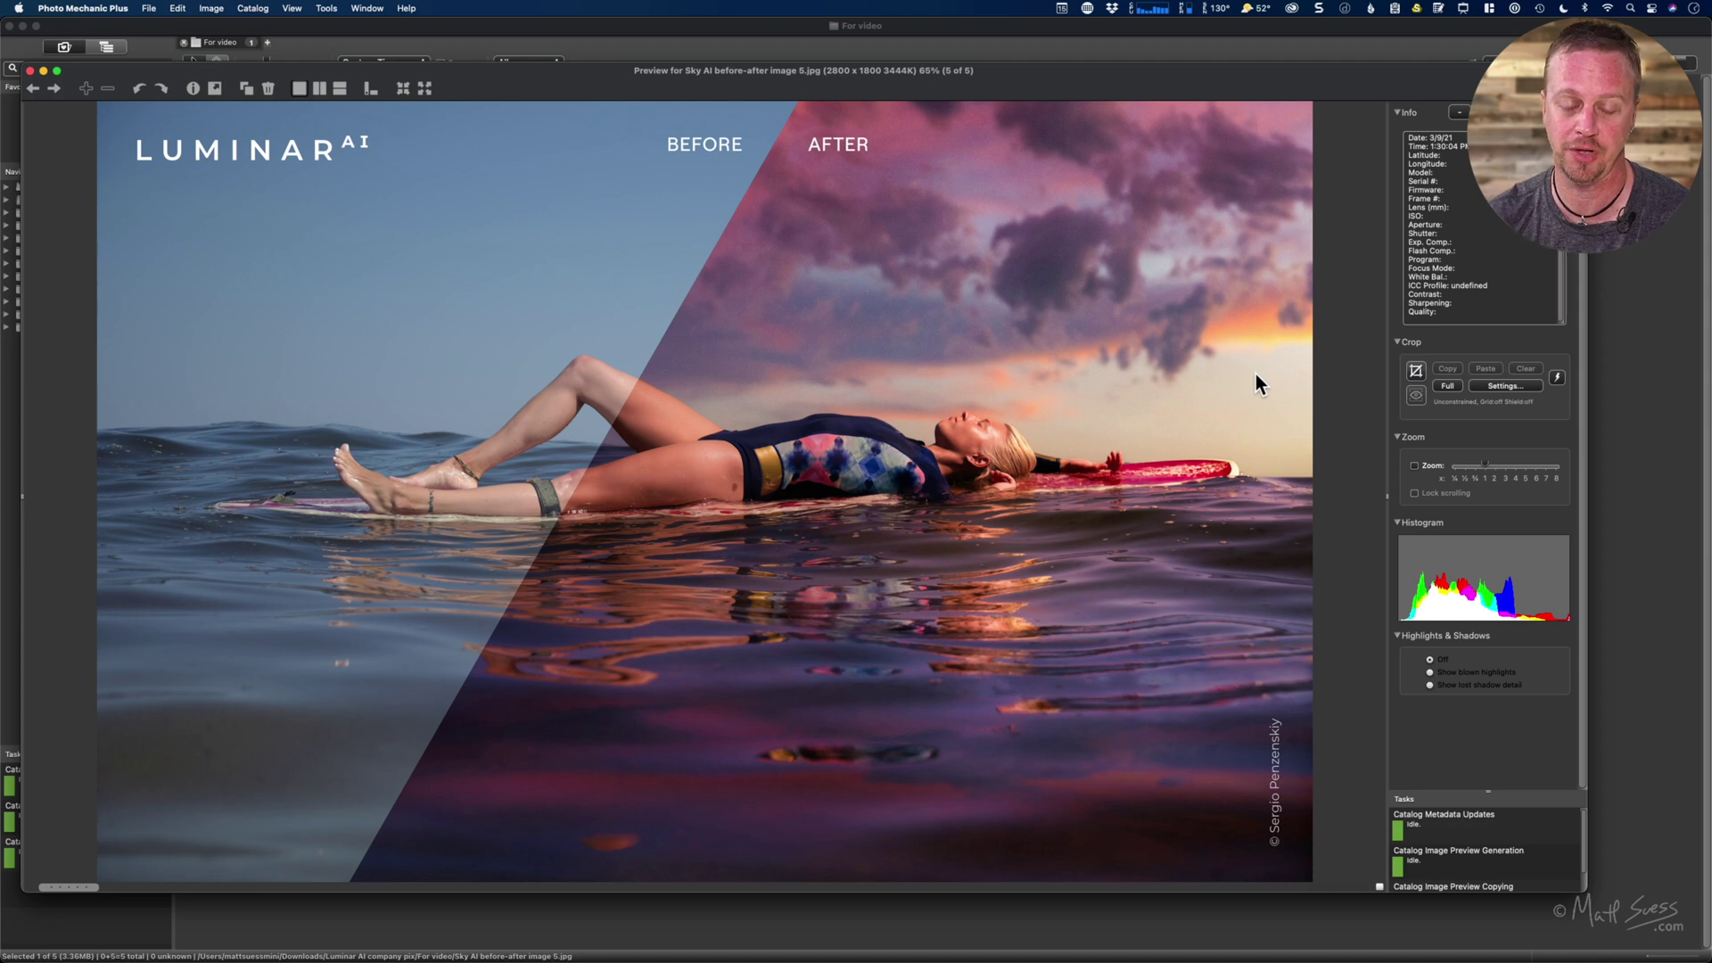
{"action": "left_click", "coordinate": [1039, 412]}
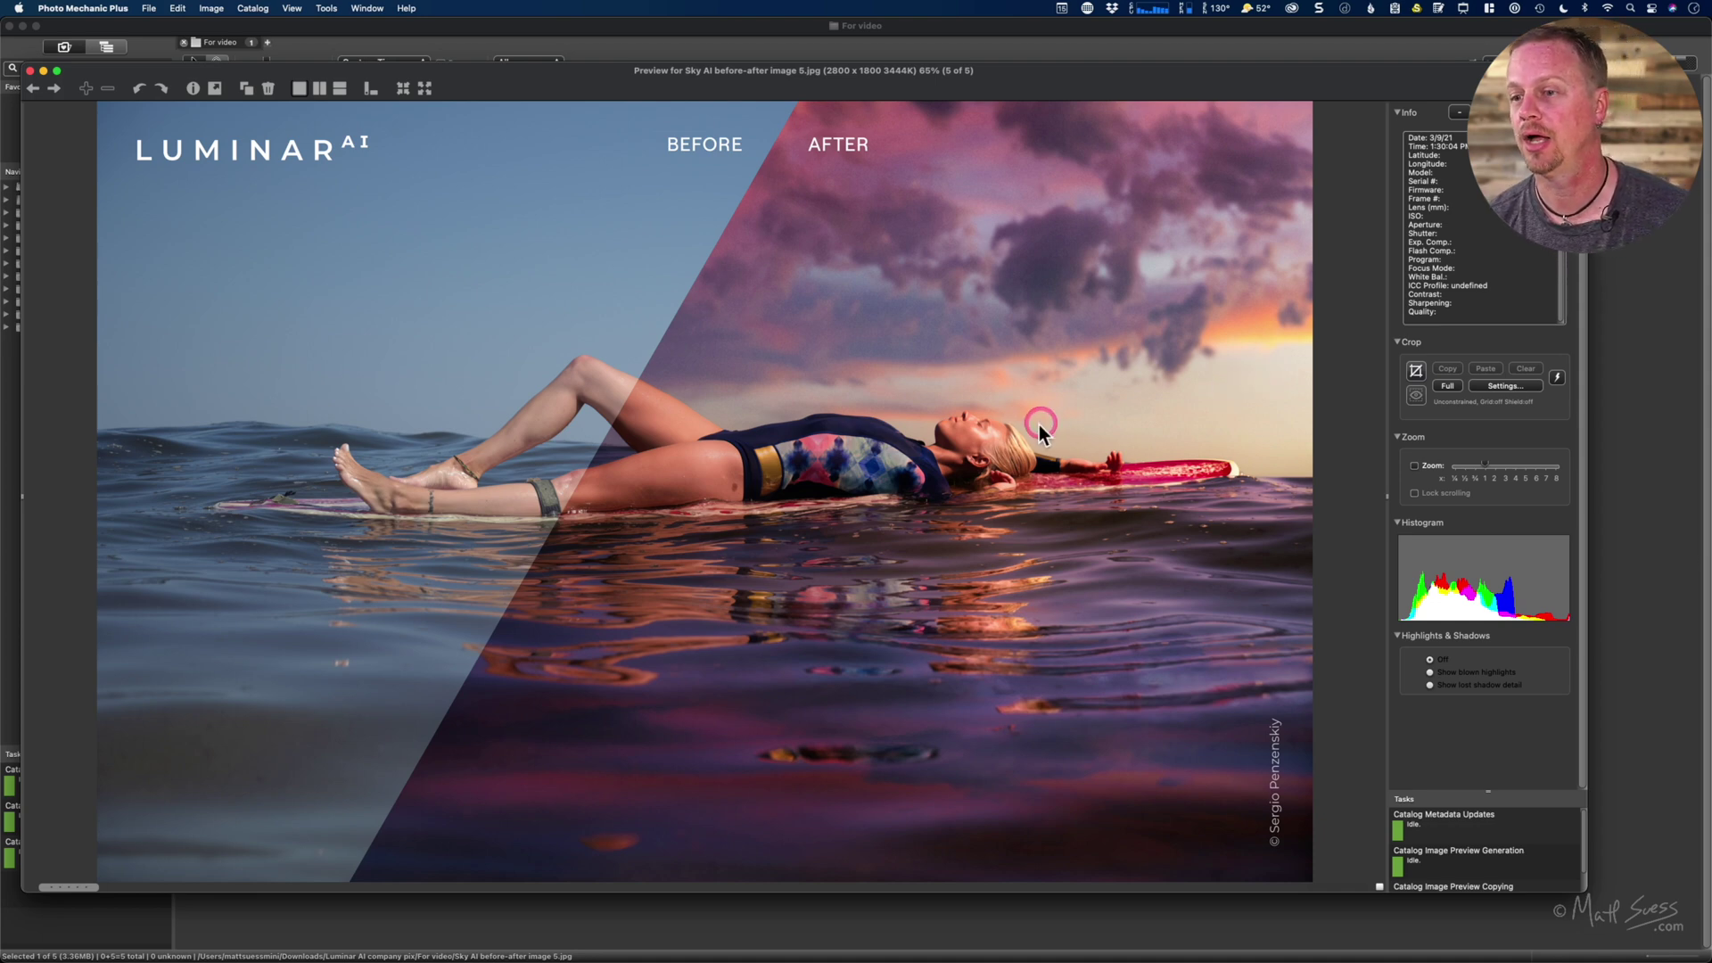
{"action": "left_click", "coordinate": [970, 464]}
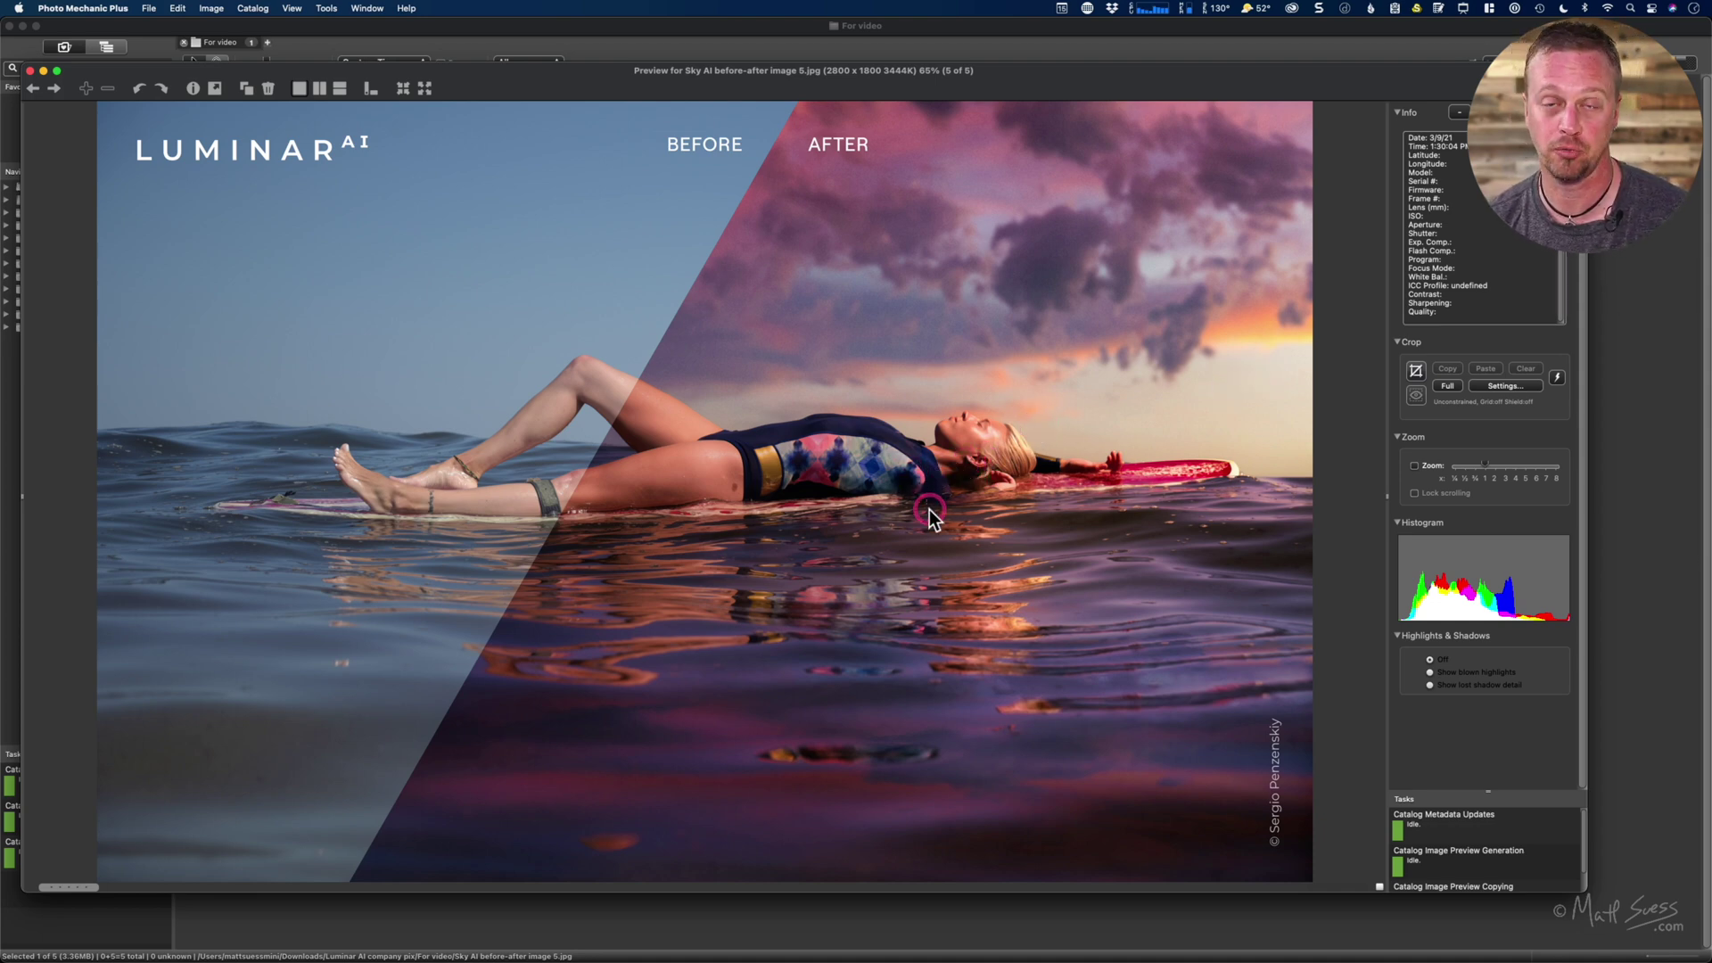